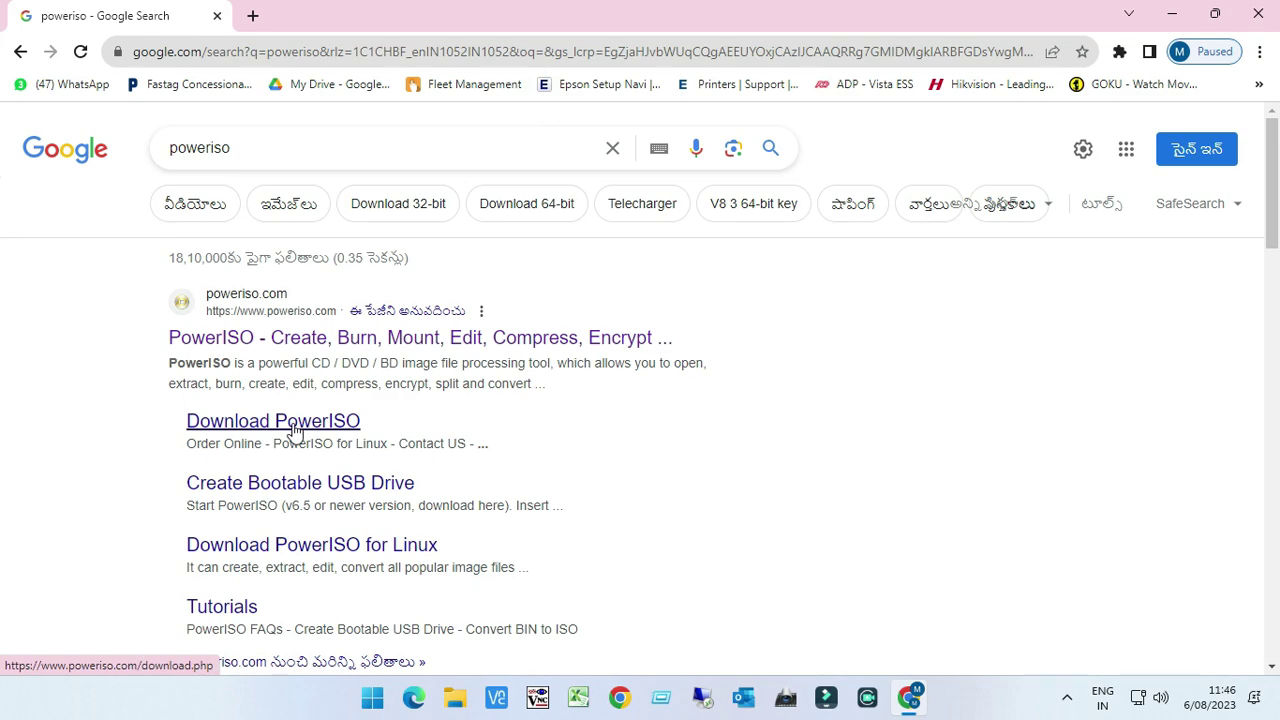
# Download the 64-bit PowerISO v8.5 installer, keep the blocked file, open it on completion and close the browser.
pyautogui.scroll(-3, 645, 368)
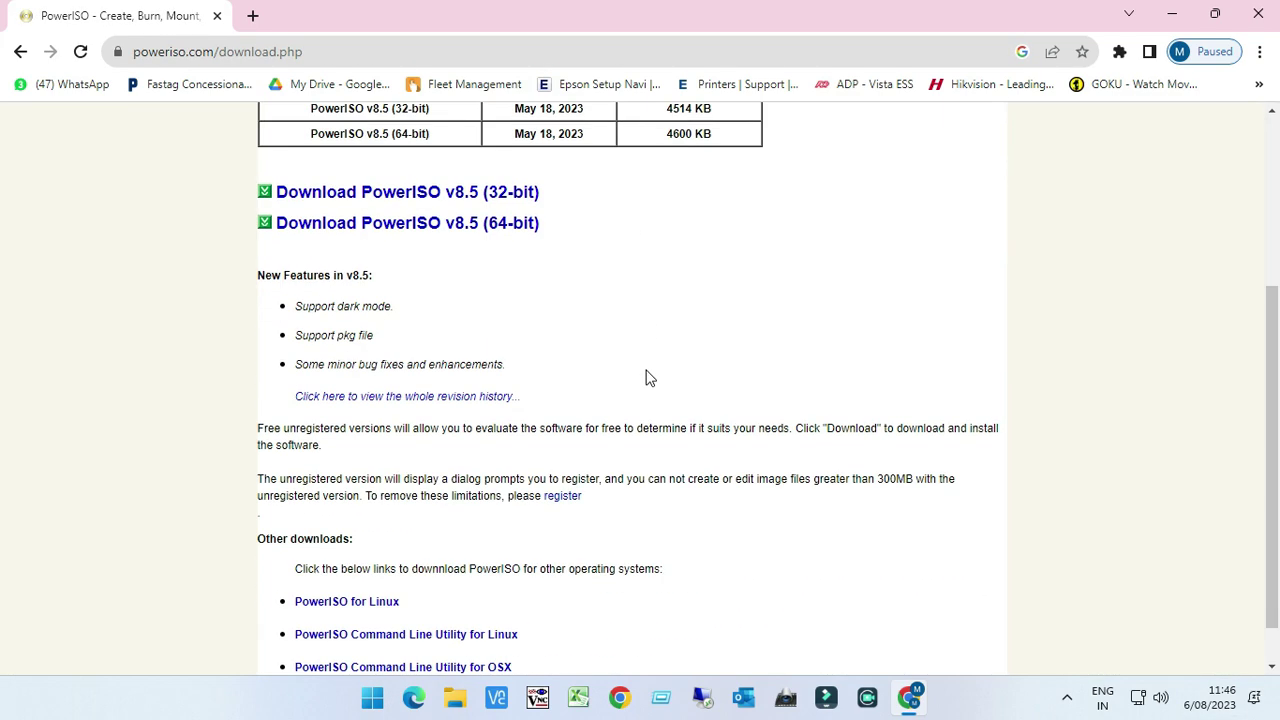
pyautogui.click(434, 222)
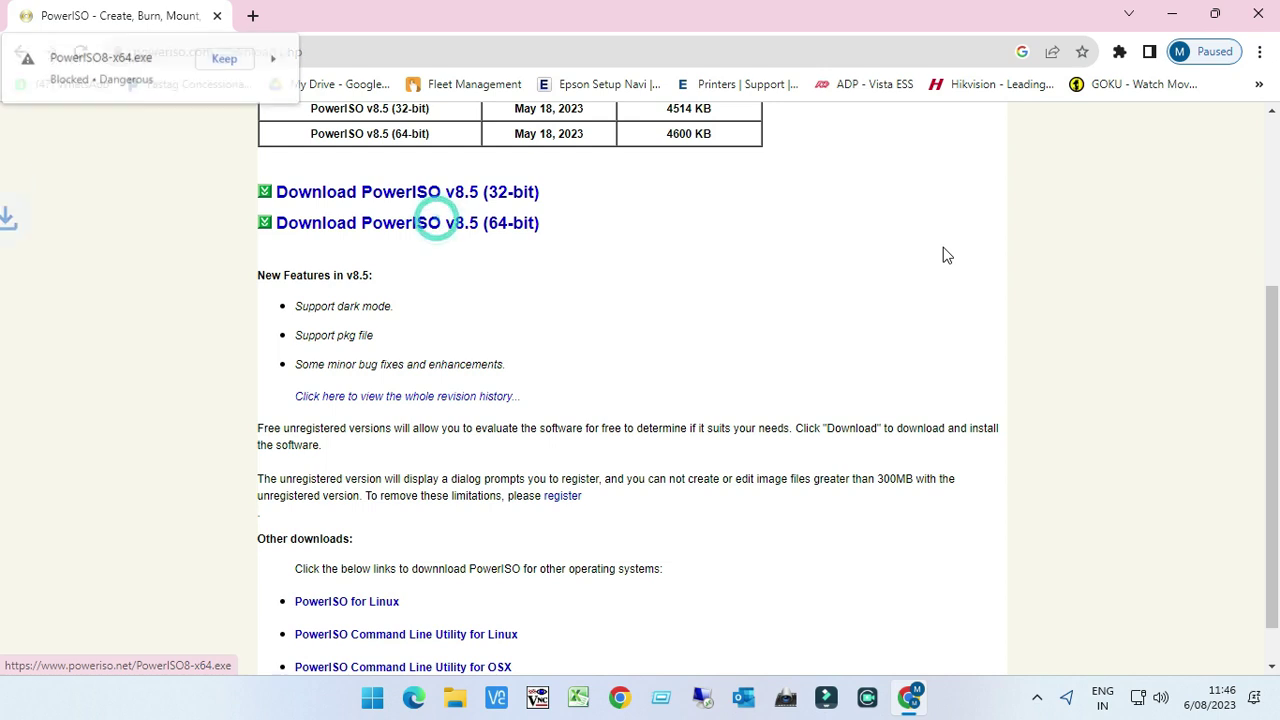
pyautogui.click(226, 60)
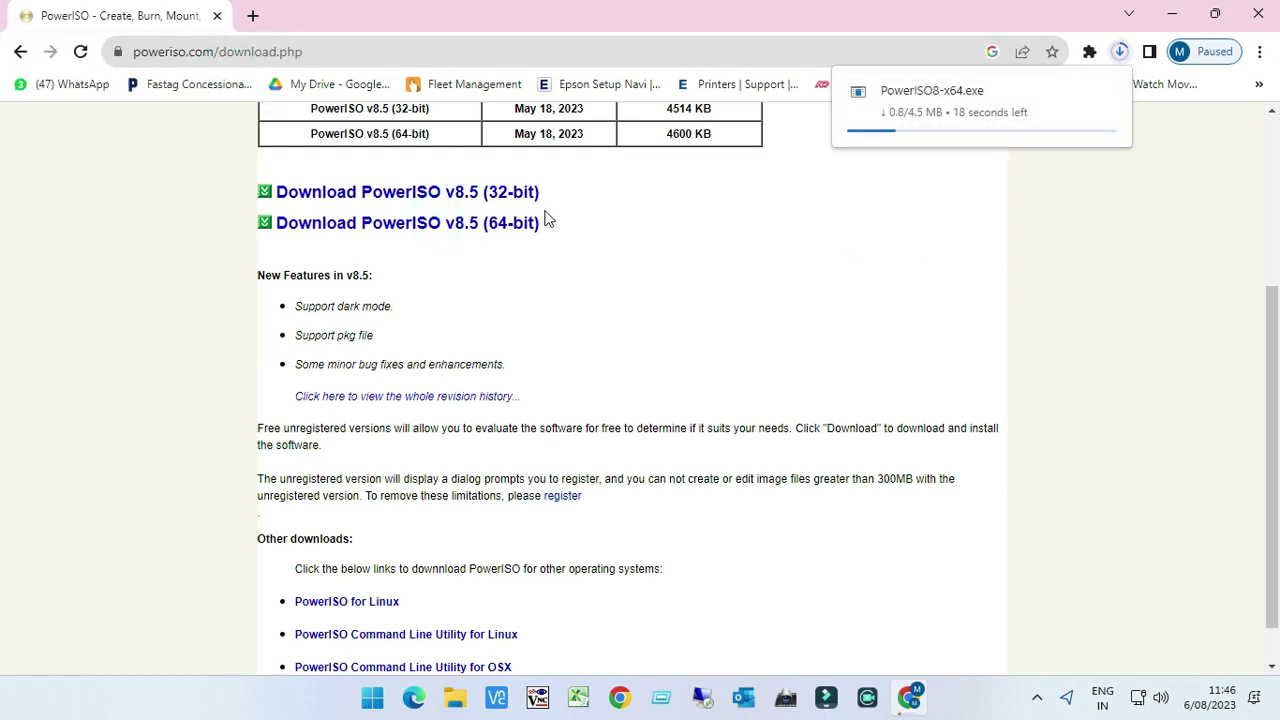
pyautogui.click(994, 92)
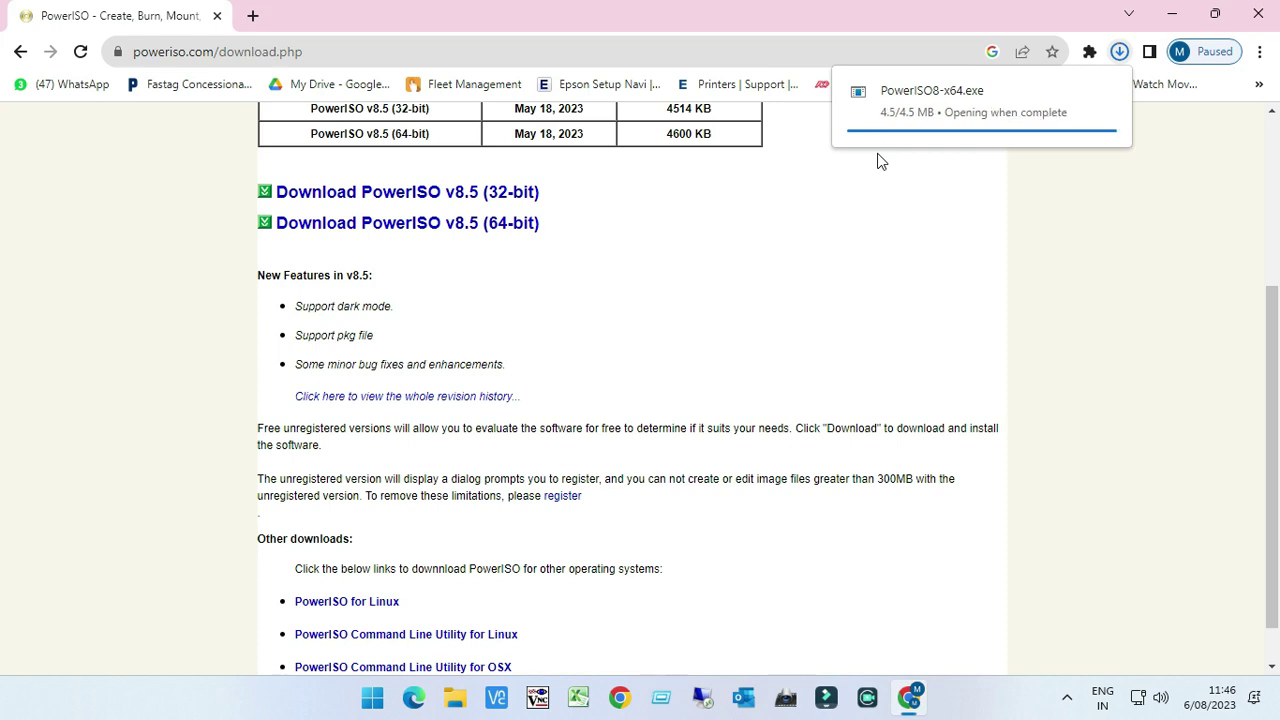
pyautogui.click(1120, 52)
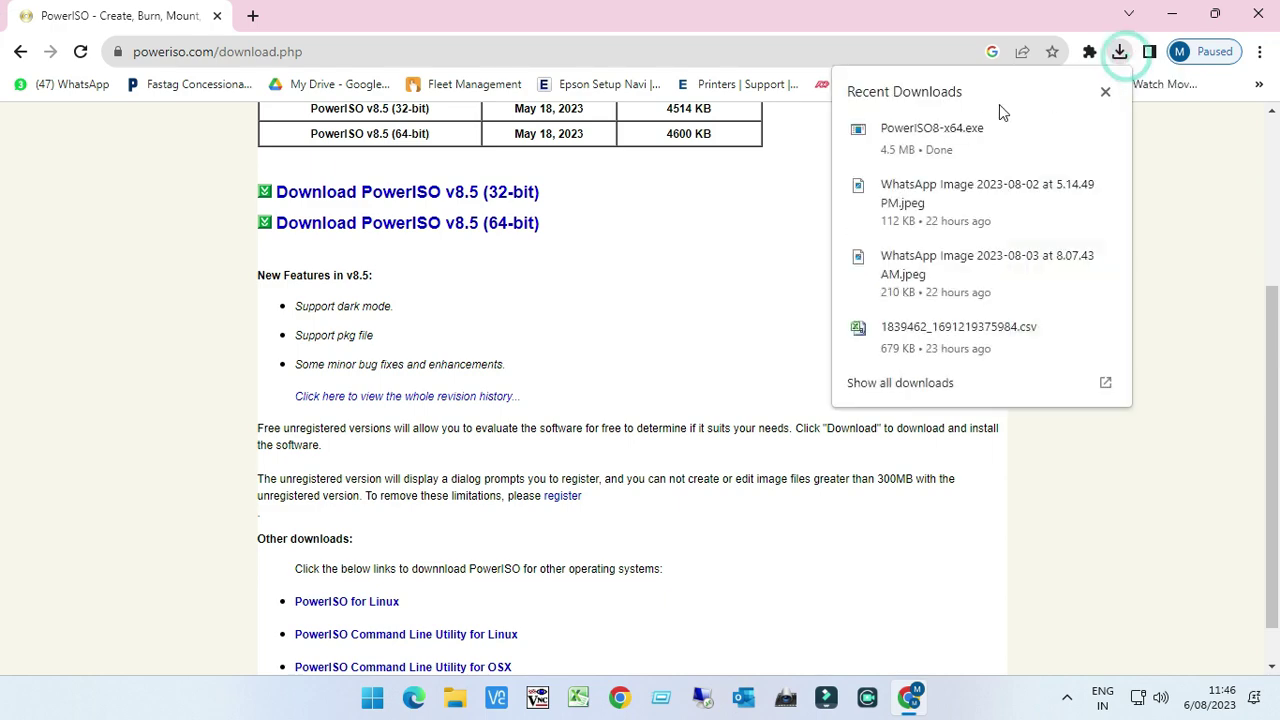
pyautogui.click(1260, 10)
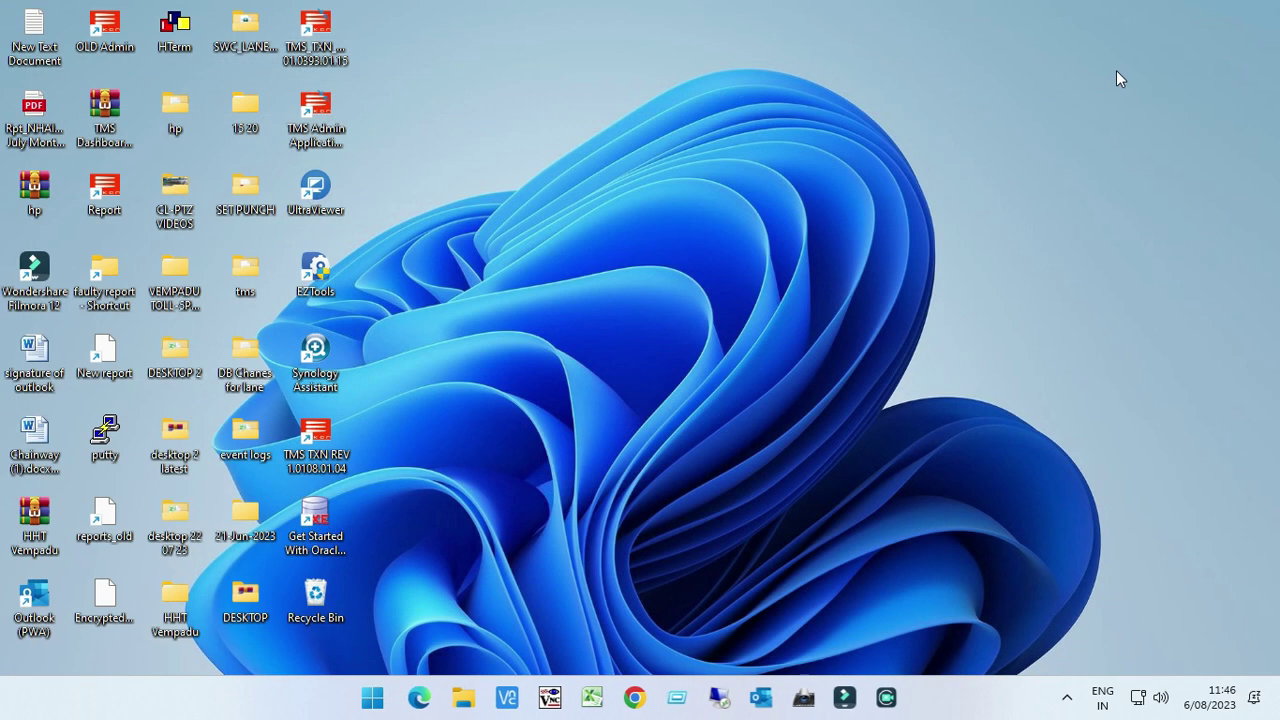
# Install PowerISO 8.5, accepting the license agreement and declining the 360 Total Security offer, and close the thank-you page.
pyautogui.rightClick(934, 107)
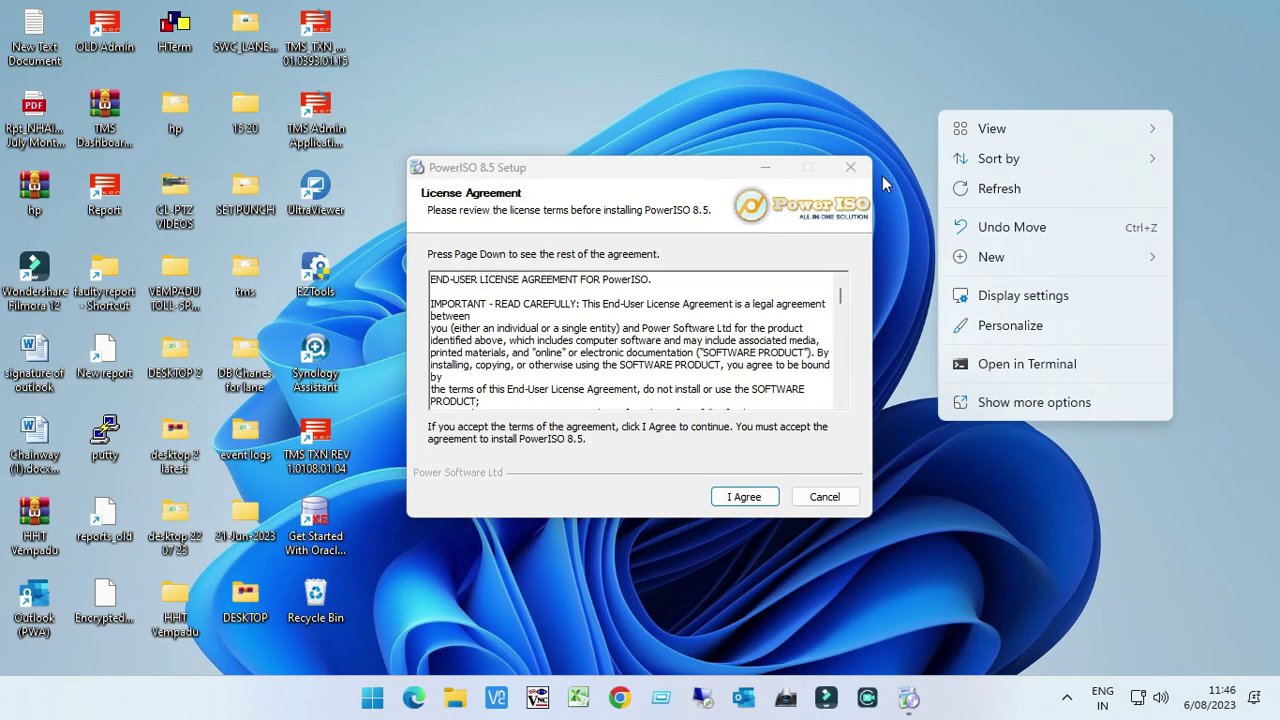
pyautogui.click(985, 188)
pyautogui.click(740, 505)
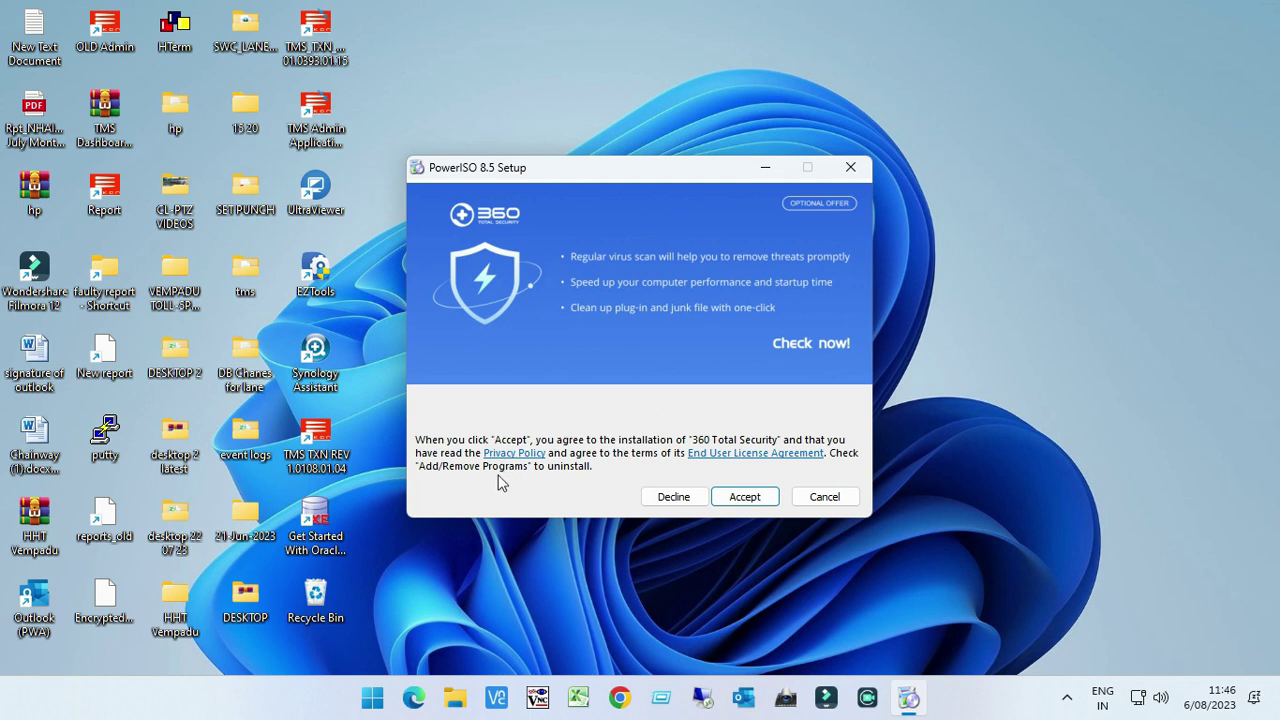
pyautogui.click(686, 497)
pyautogui.click(746, 494)
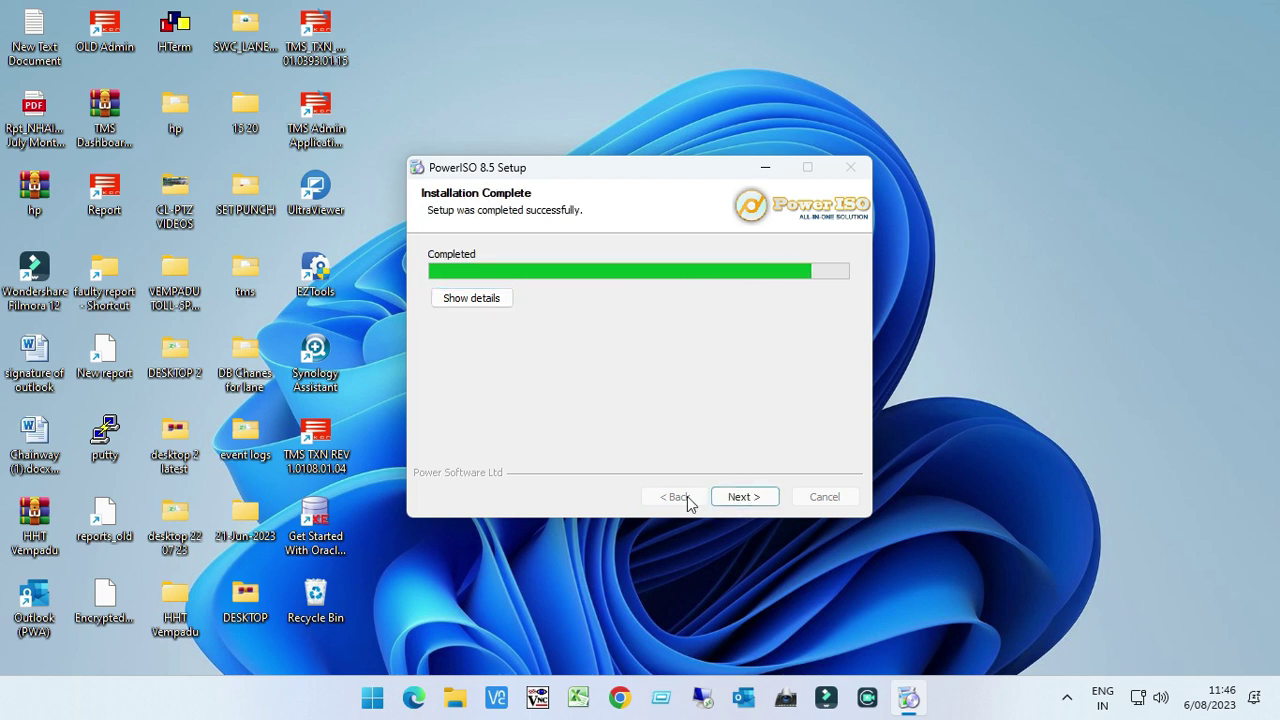
pyautogui.click(744, 497)
pyautogui.click(740, 499)
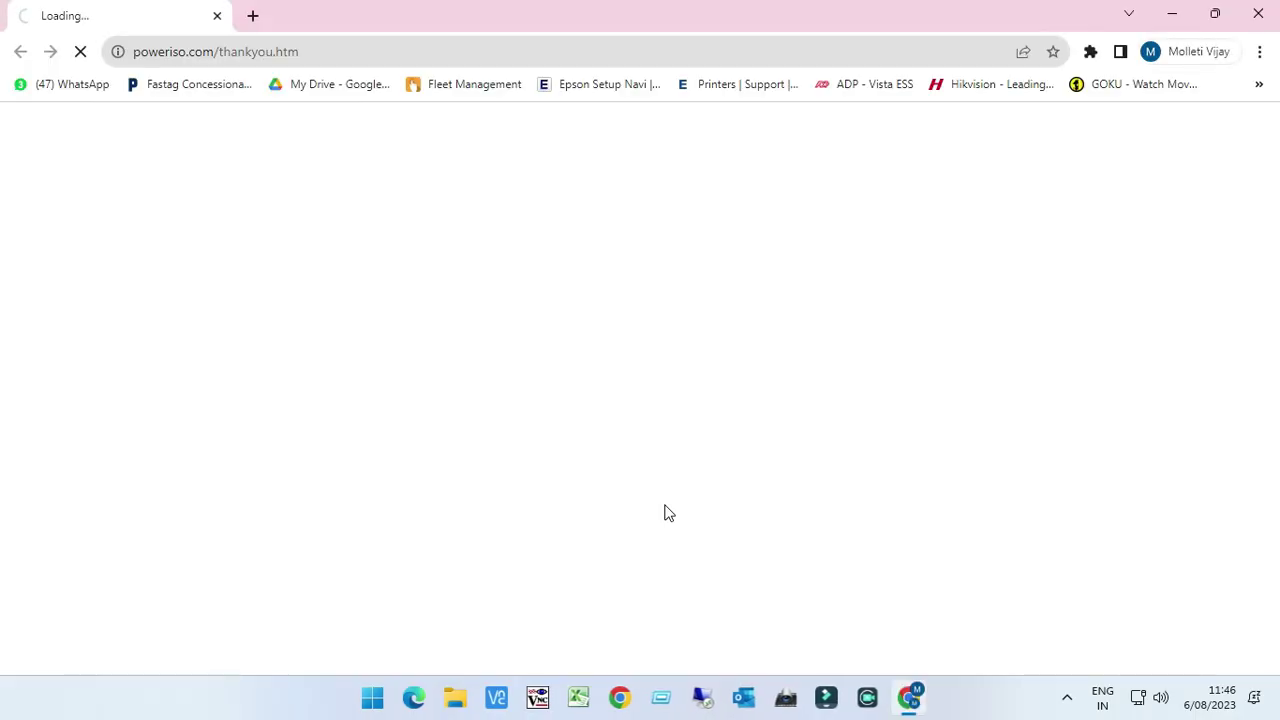
pyautogui.click(1258, 15)
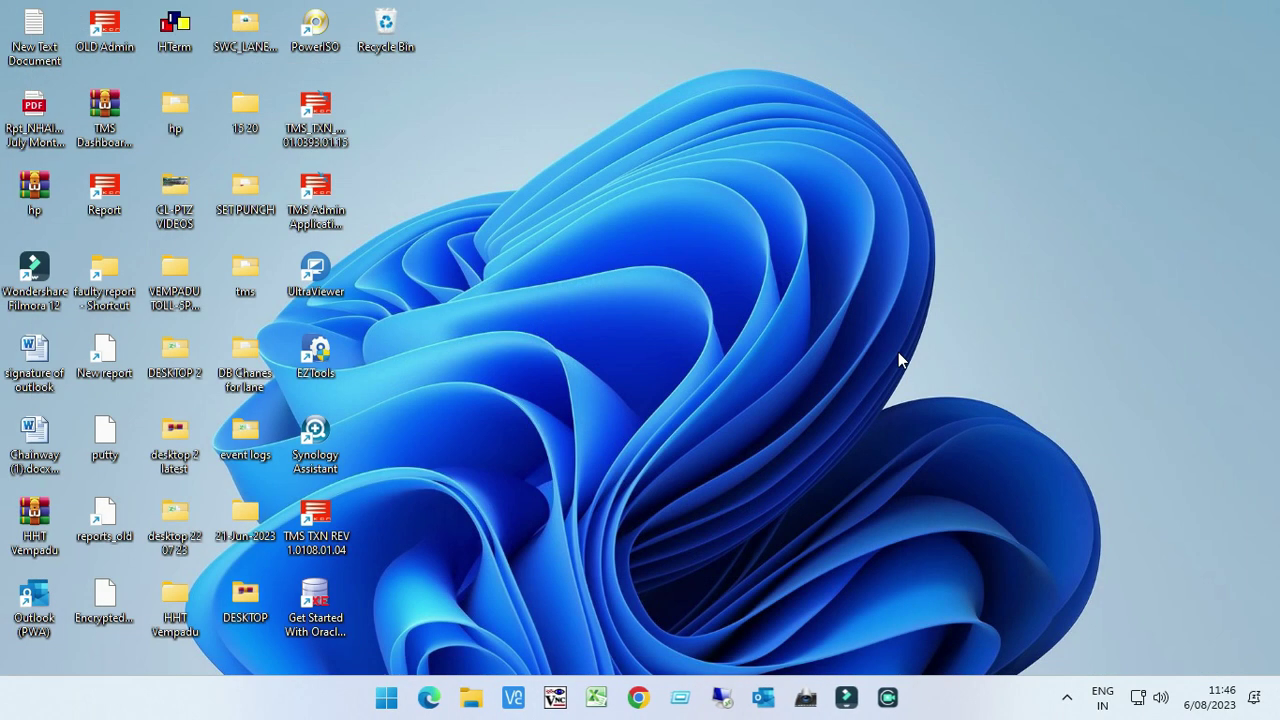
# Refresh the desktop, search for PowerISO and launch it as the trial version.
pyautogui.rightClick(757, 240)
pyautogui.click(776, 259)
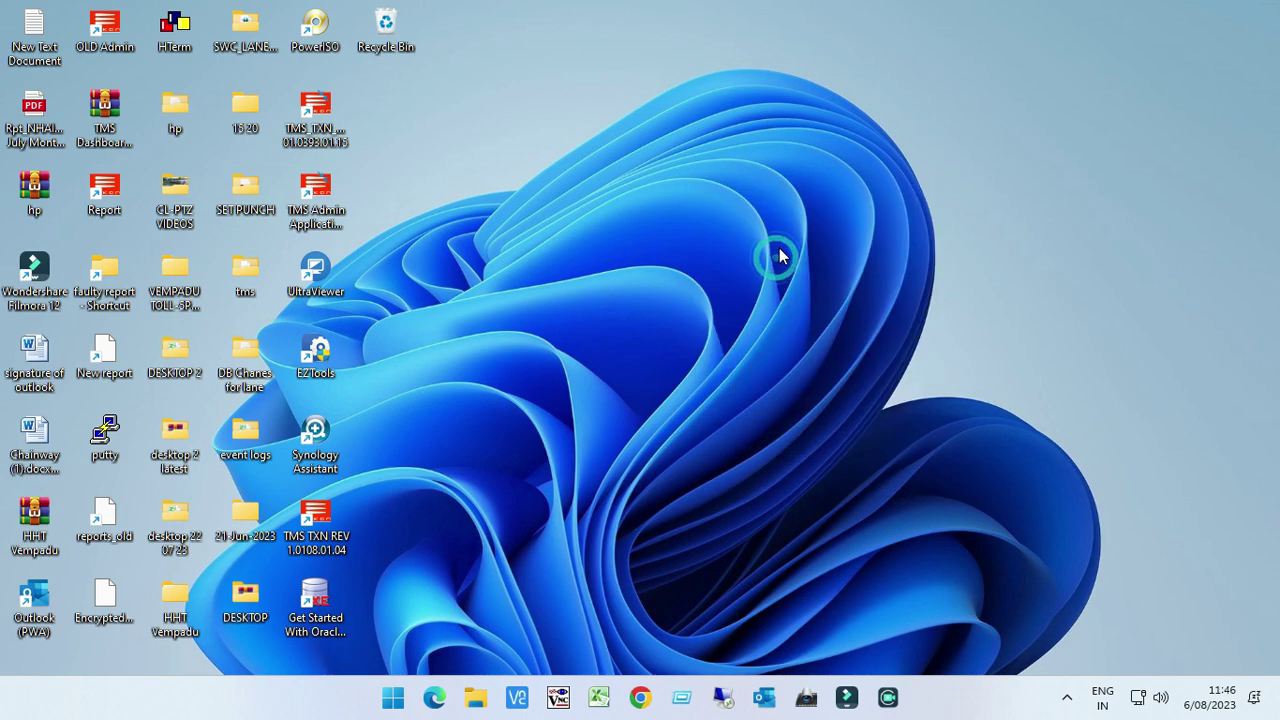
pyautogui.press('super')
pyautogui.write('powe')
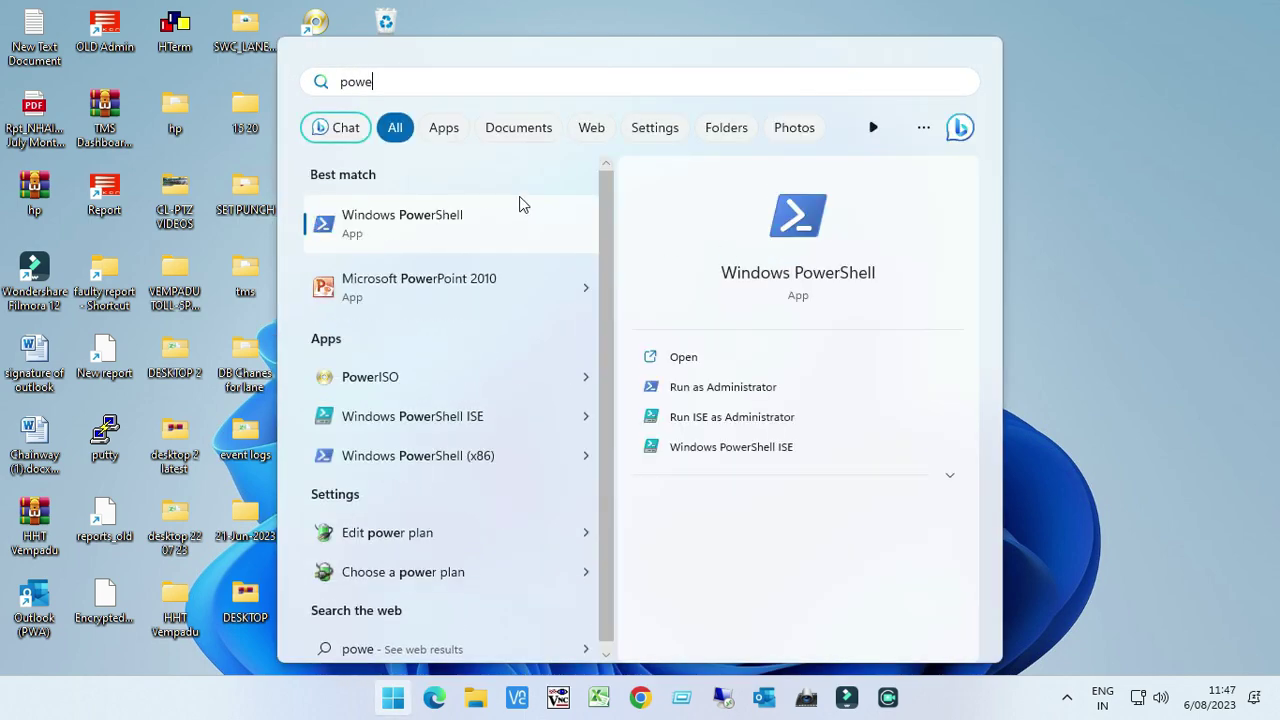
pyautogui.click(441, 378)
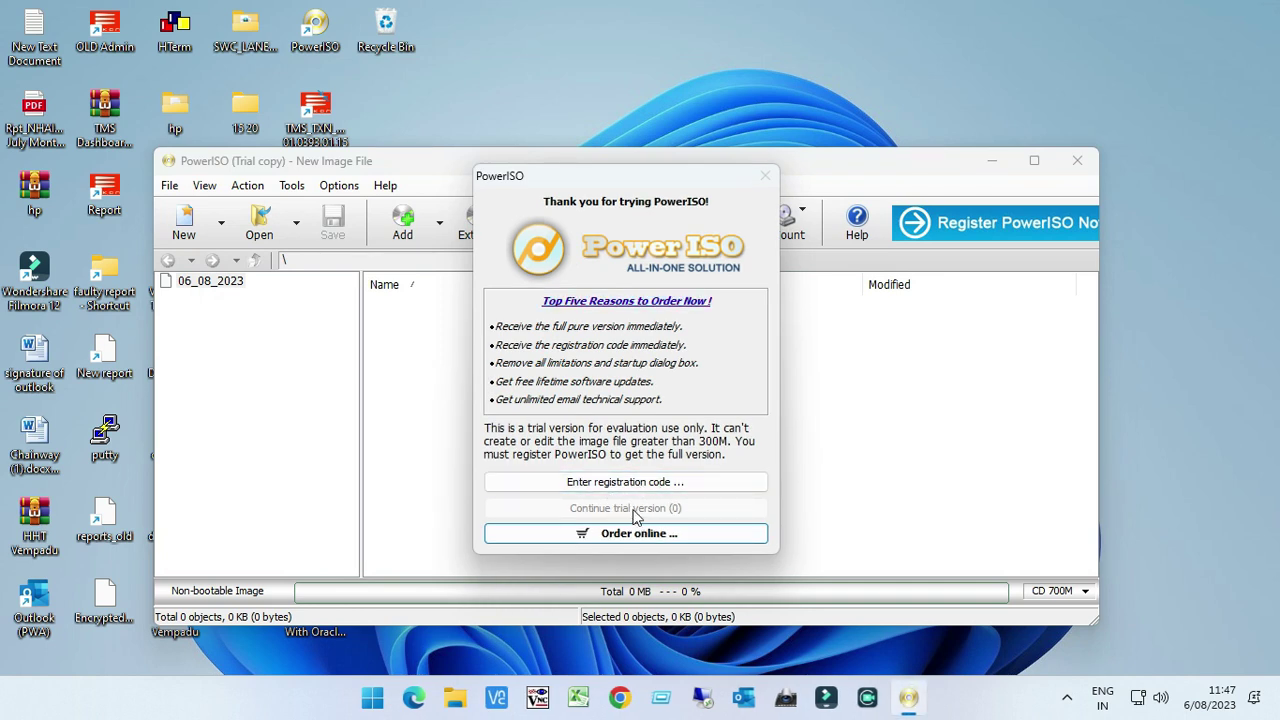
pyautogui.click(632, 510)
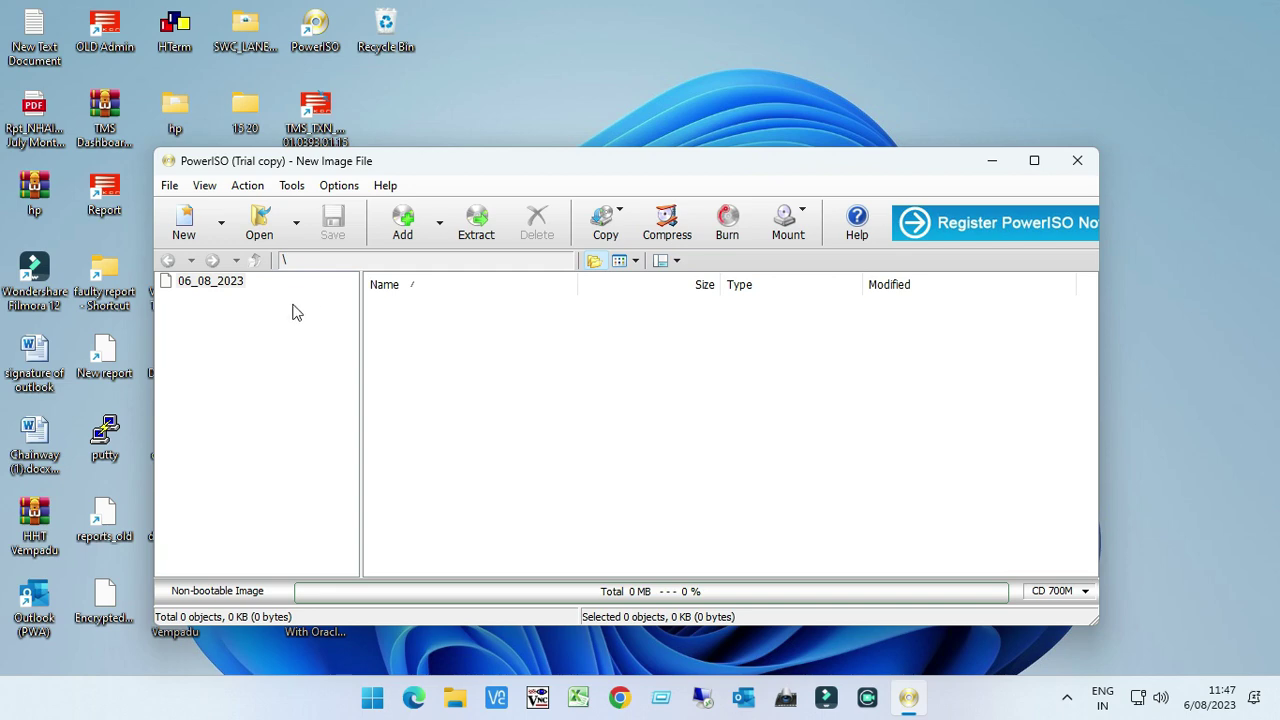
# Open the Create bootable USB drive tool in the trial version and choose the 15 GB H: drive as the destination.
pyautogui.click(292, 186)
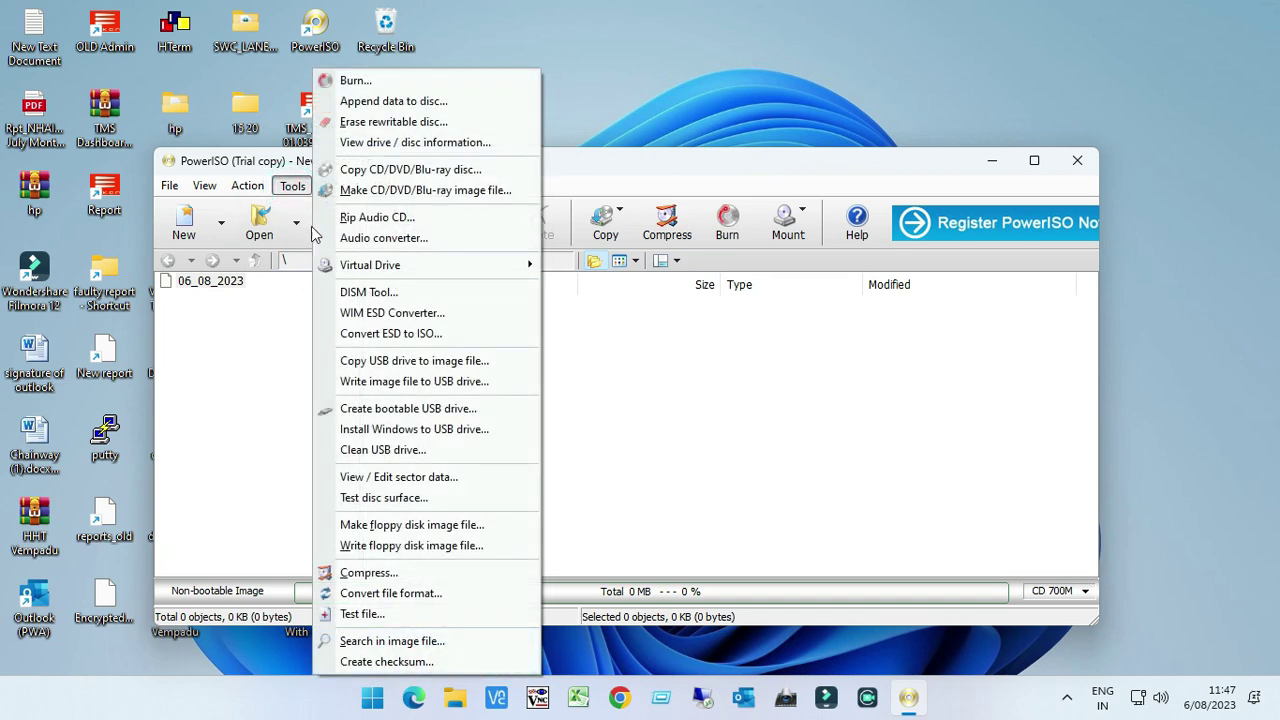
pyautogui.click(430, 408)
pyautogui.click(677, 438)
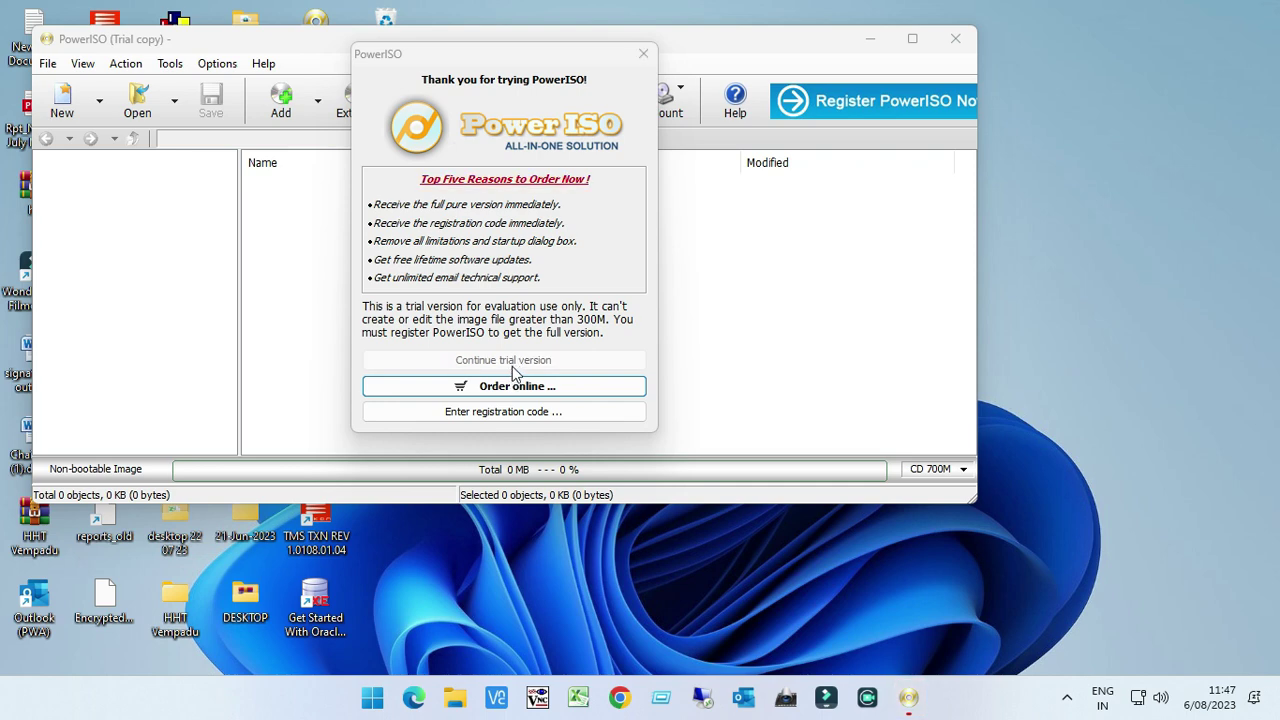
pyautogui.click(512, 364)
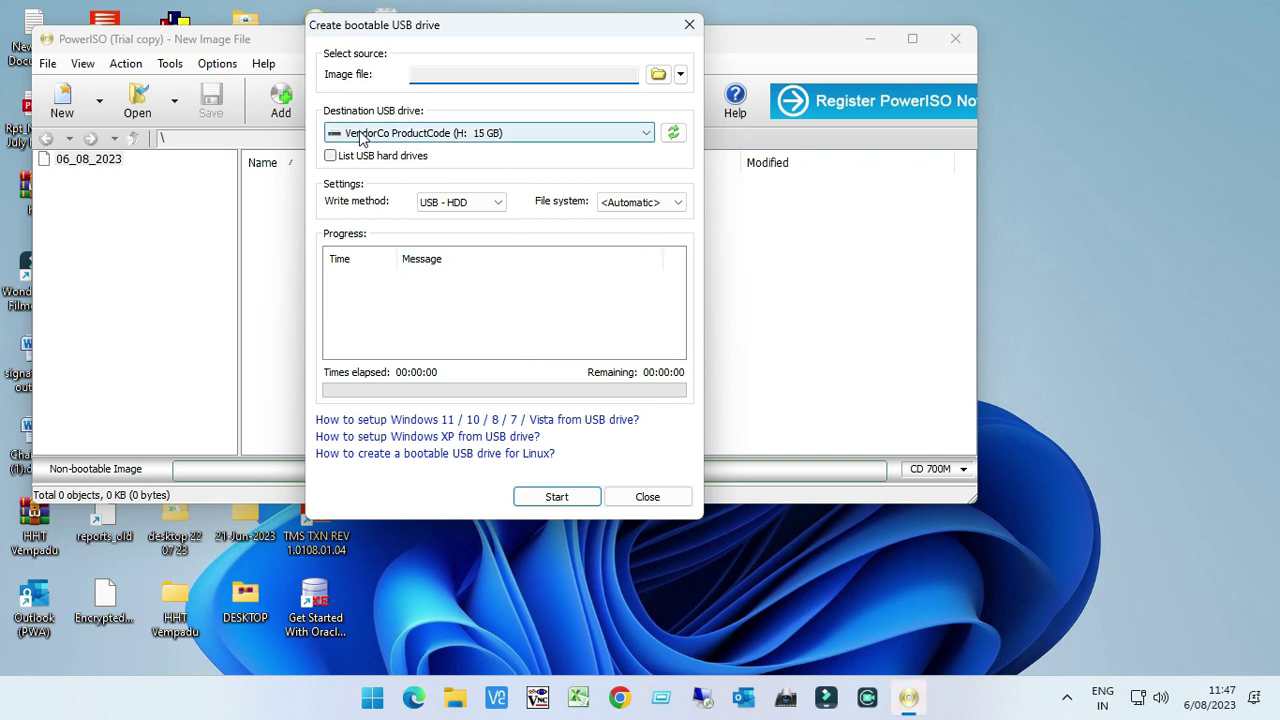
pyautogui.click(645, 134)
pyautogui.click(645, 137)
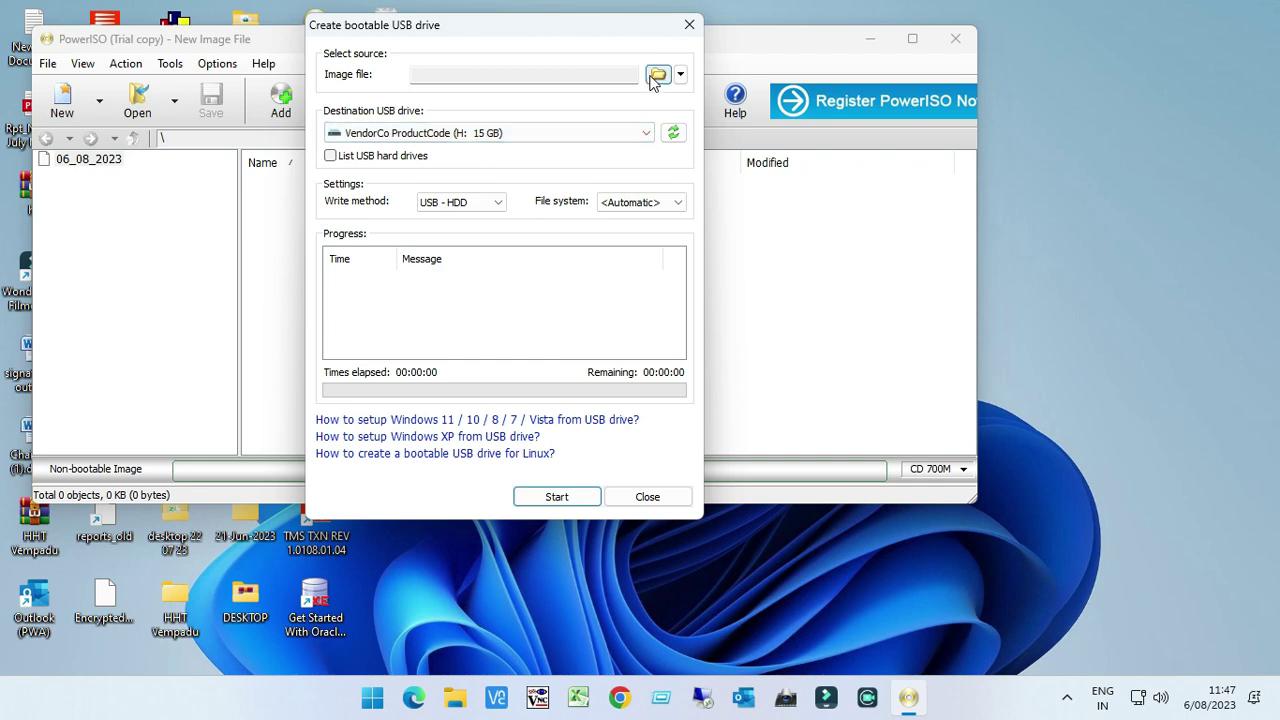
# Check the DATA (H:) drive under This PC in File Explorer and return to PowerISO.
pyautogui.click(455, 697)
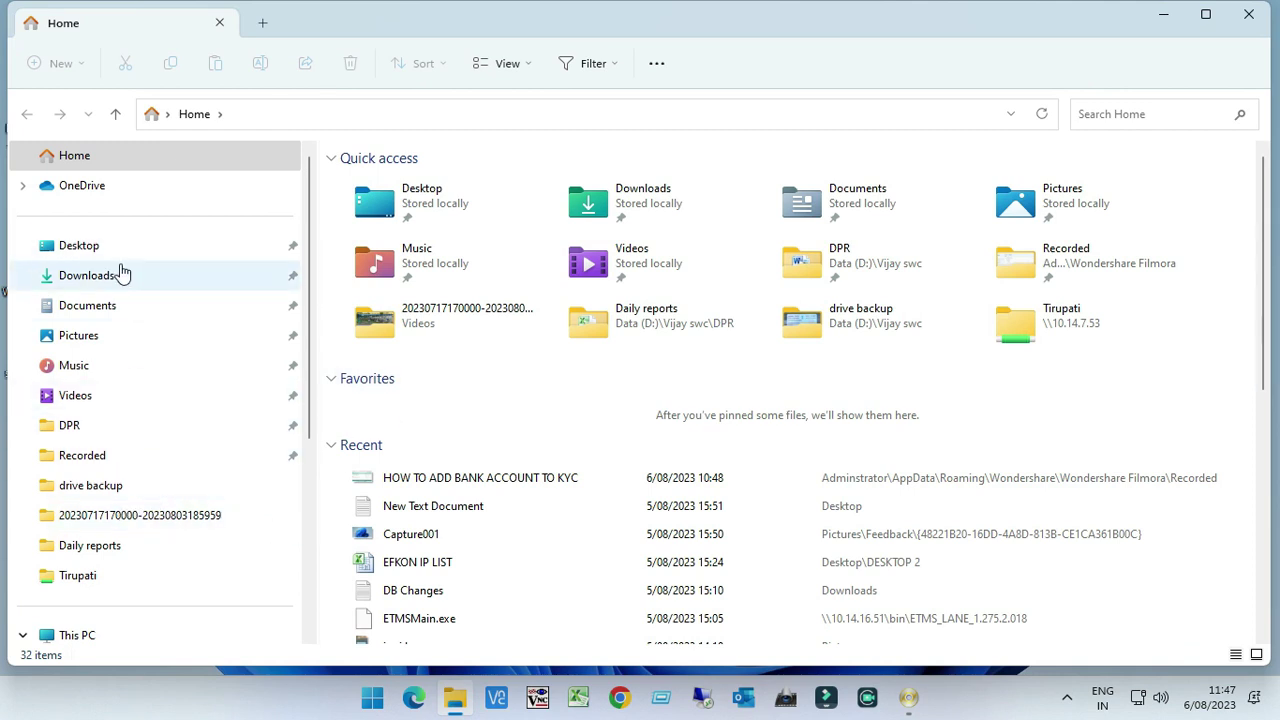
pyautogui.scroll(-2, 90, 500)
pyautogui.click(85, 516)
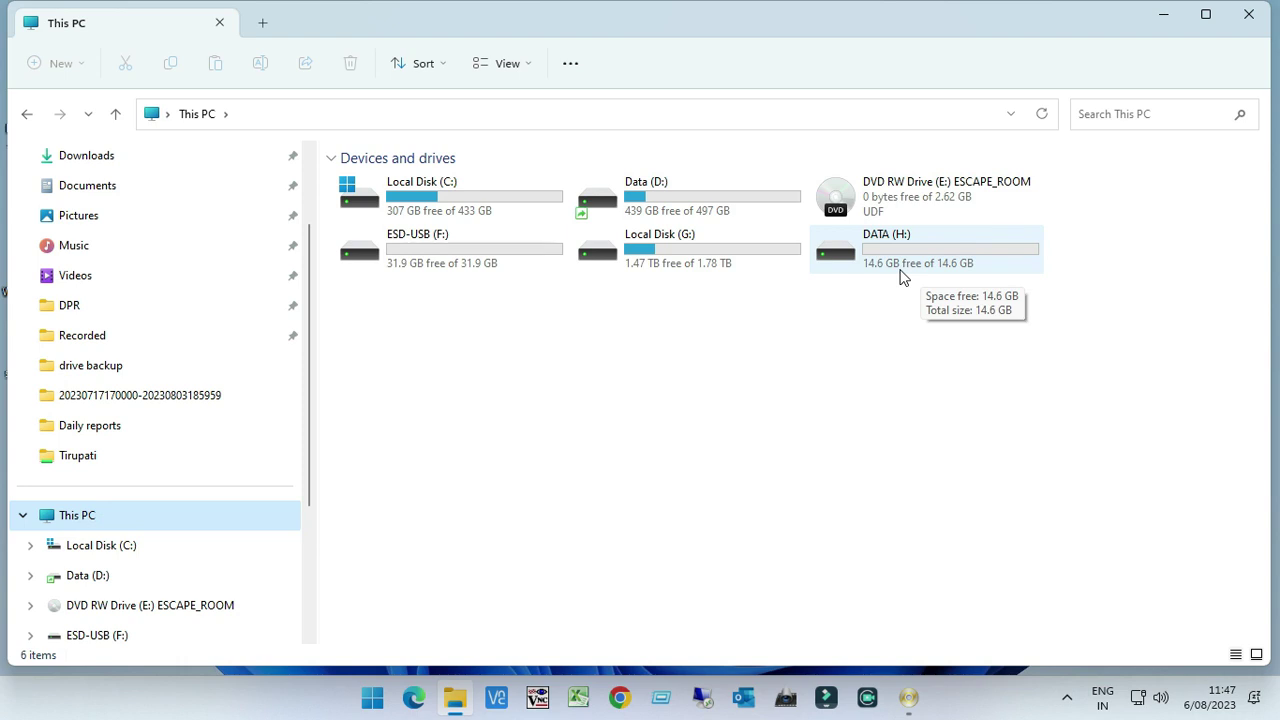
pyautogui.click(1152, 18)
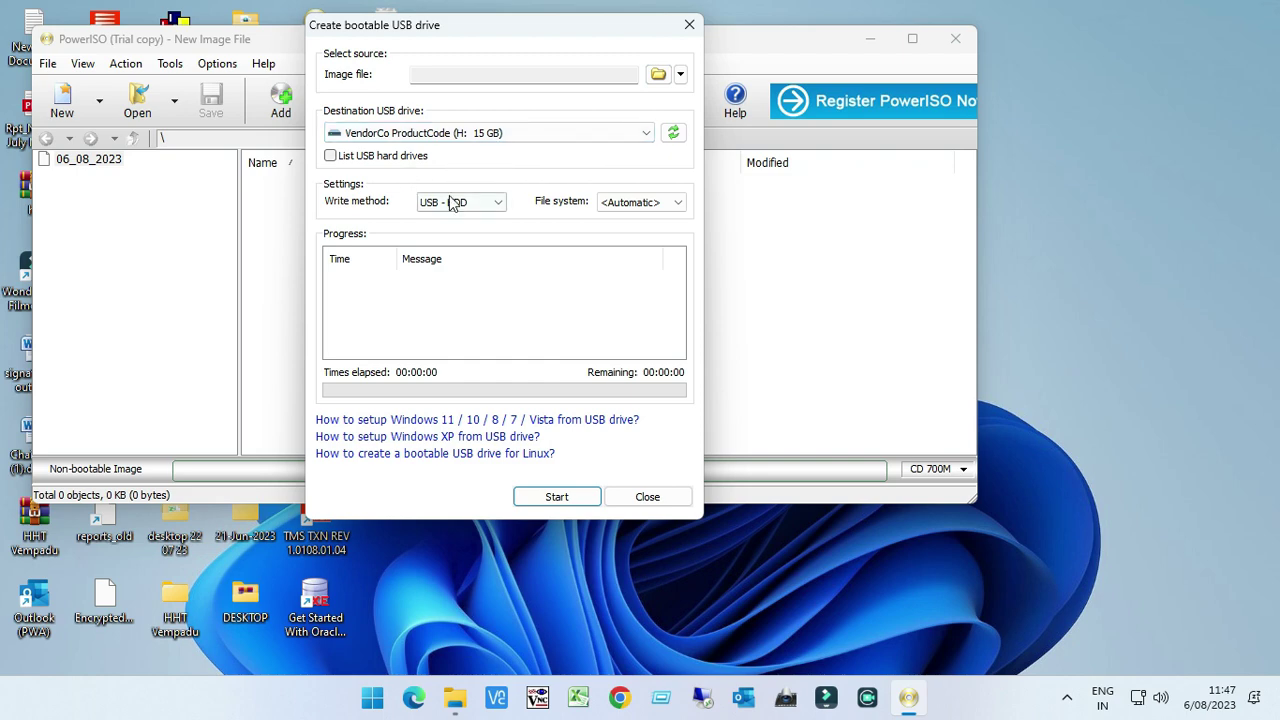
# Load Windows 10 latest.iso from the personal folder on Local Disk (G:) as the source image file.
pyautogui.click(657, 76)
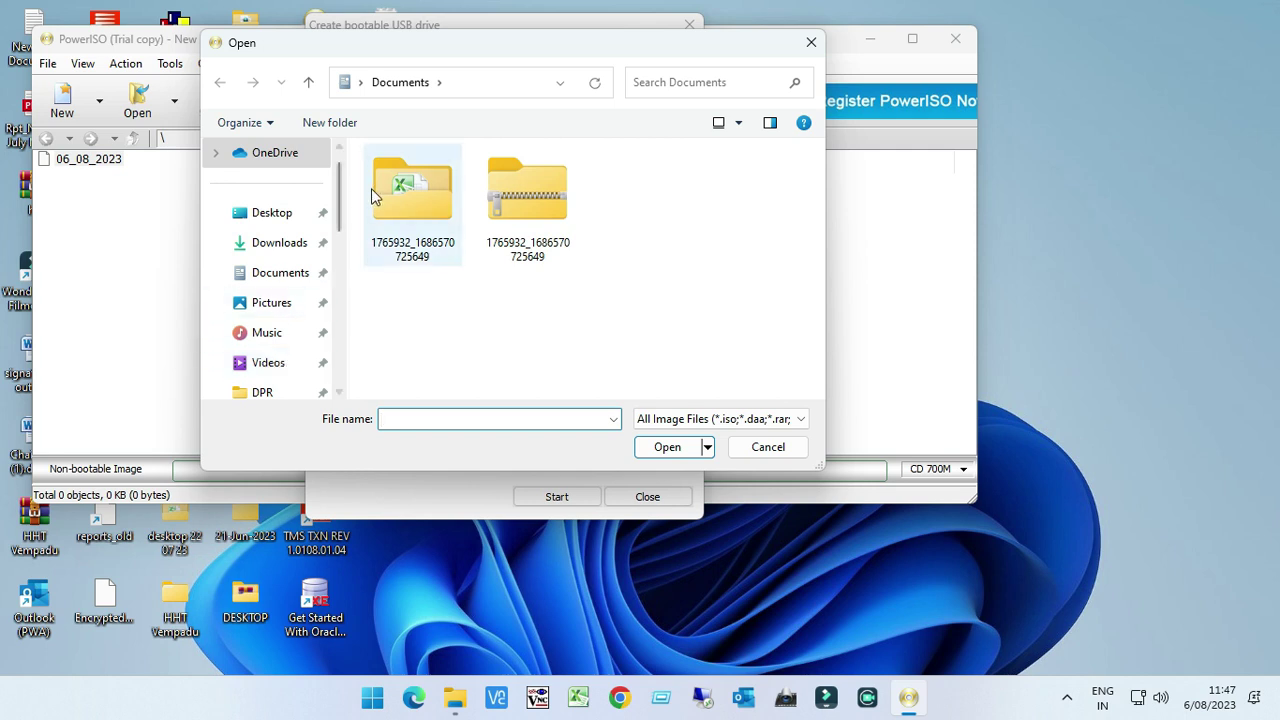
pyautogui.click(360, 83)
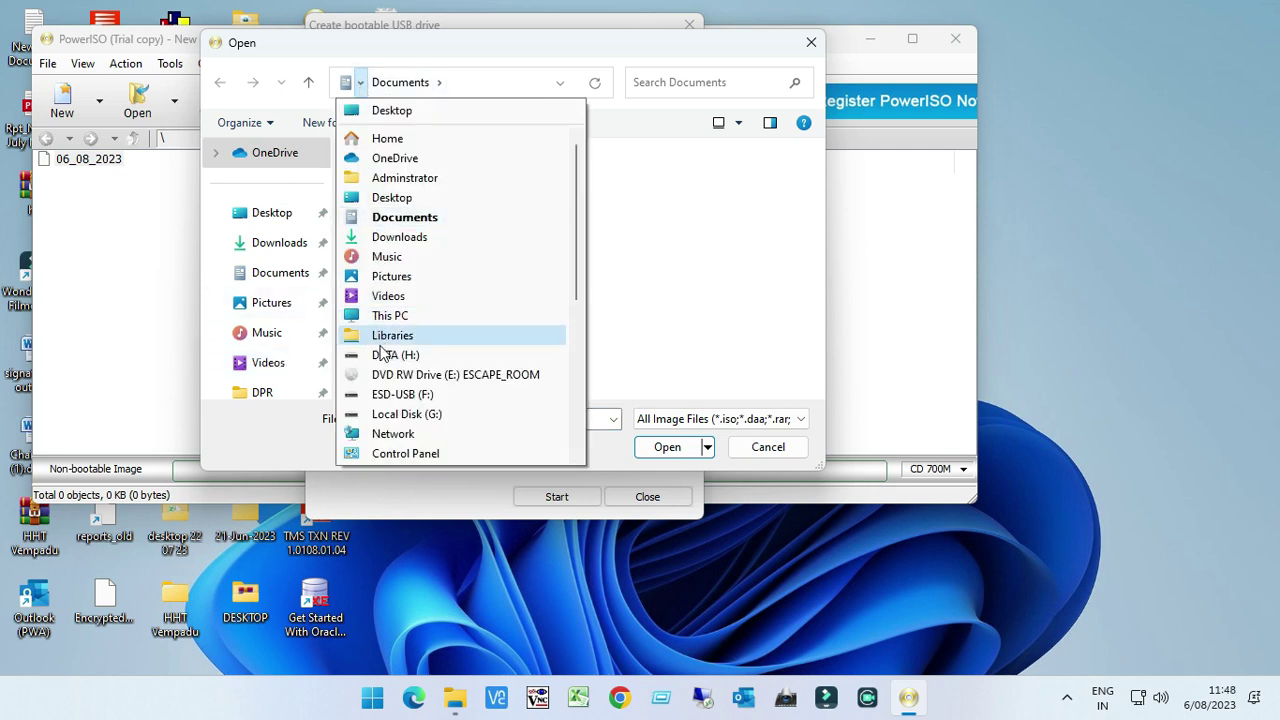
pyautogui.click(420, 315)
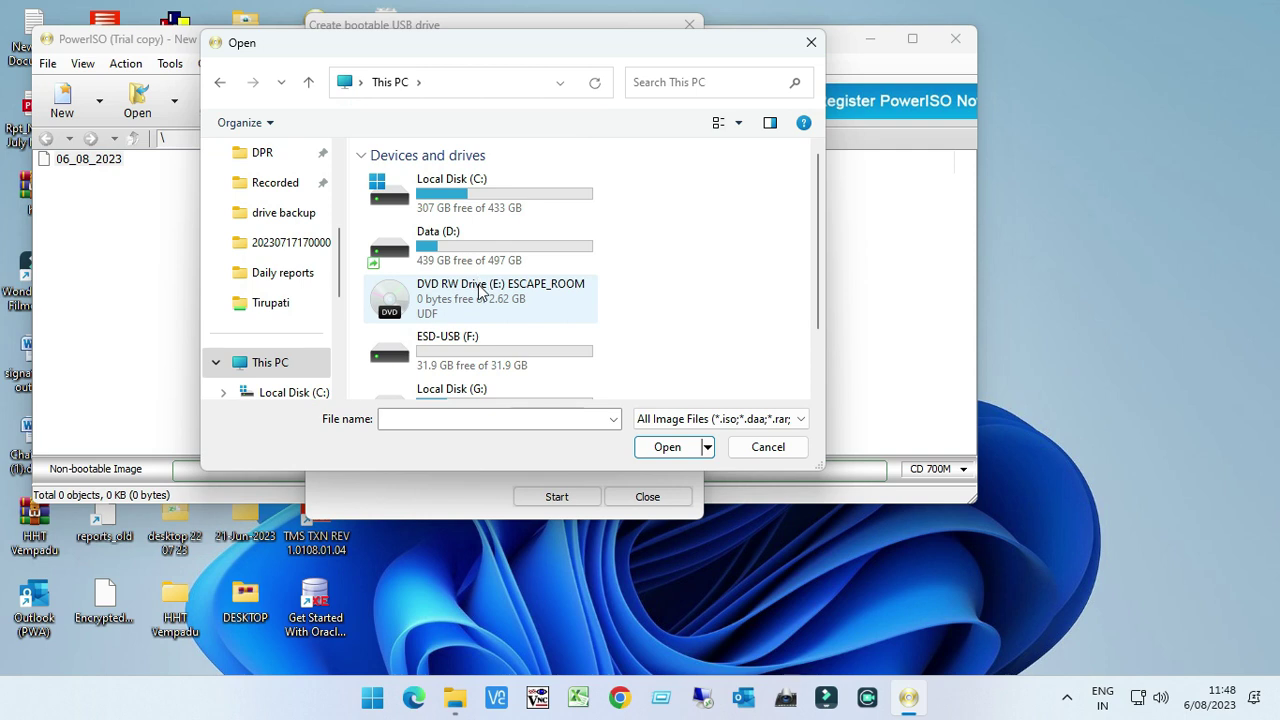
pyautogui.scroll(-2, 478, 295)
pyautogui.doubleClick(520, 330)
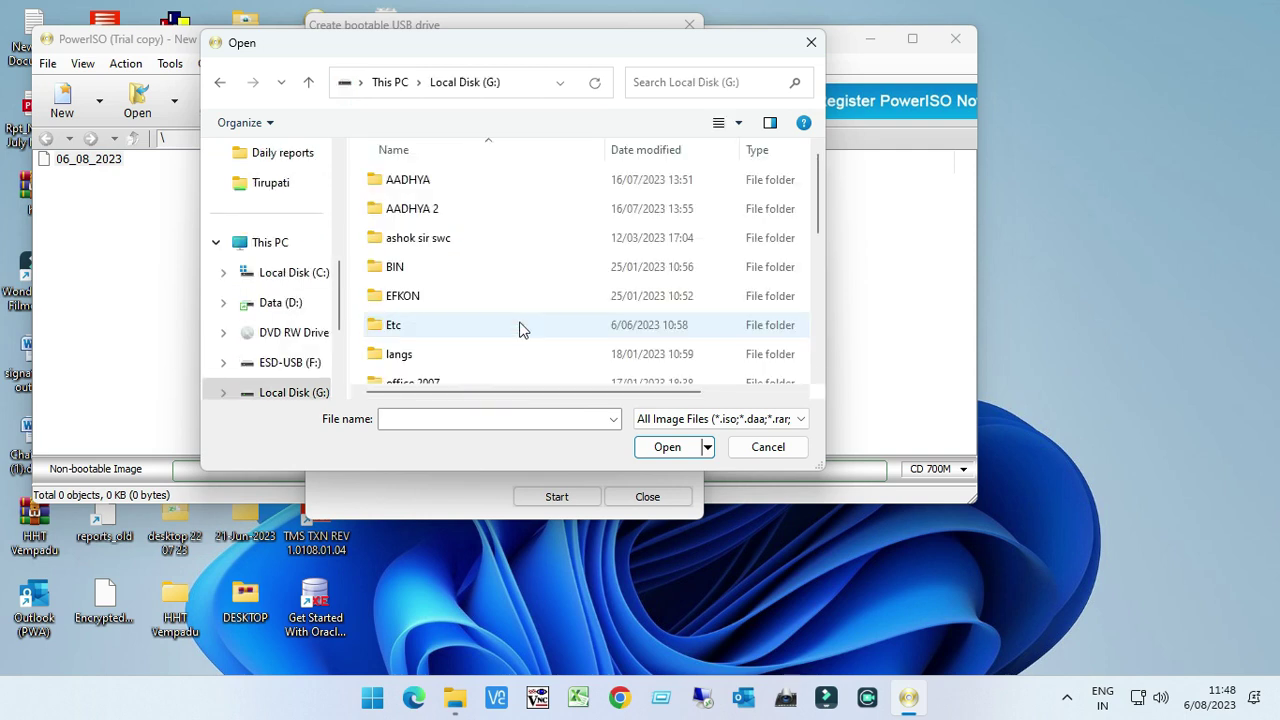
pyautogui.scroll(-5, 491, 318)
pyautogui.scroll(-2, 485, 305)
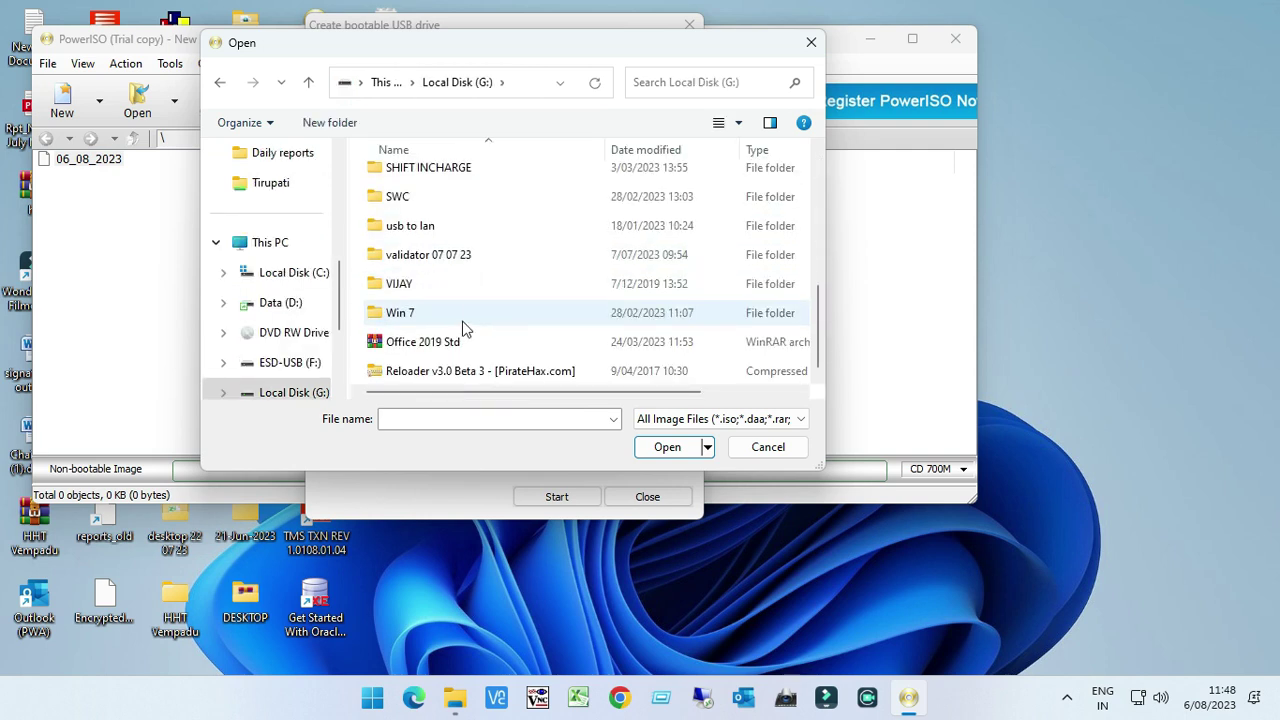
pyautogui.click(480, 285)
pyautogui.doubleClick(480, 284)
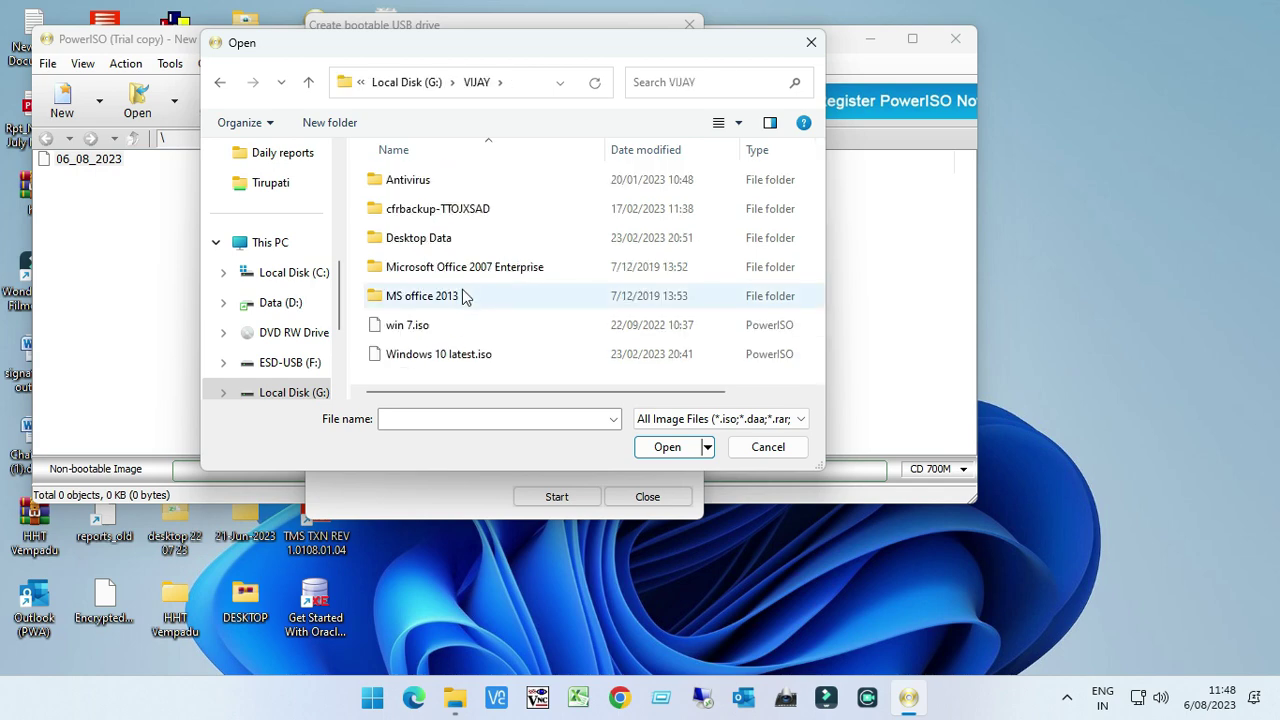
pyautogui.click(451, 354)
pyautogui.click(667, 447)
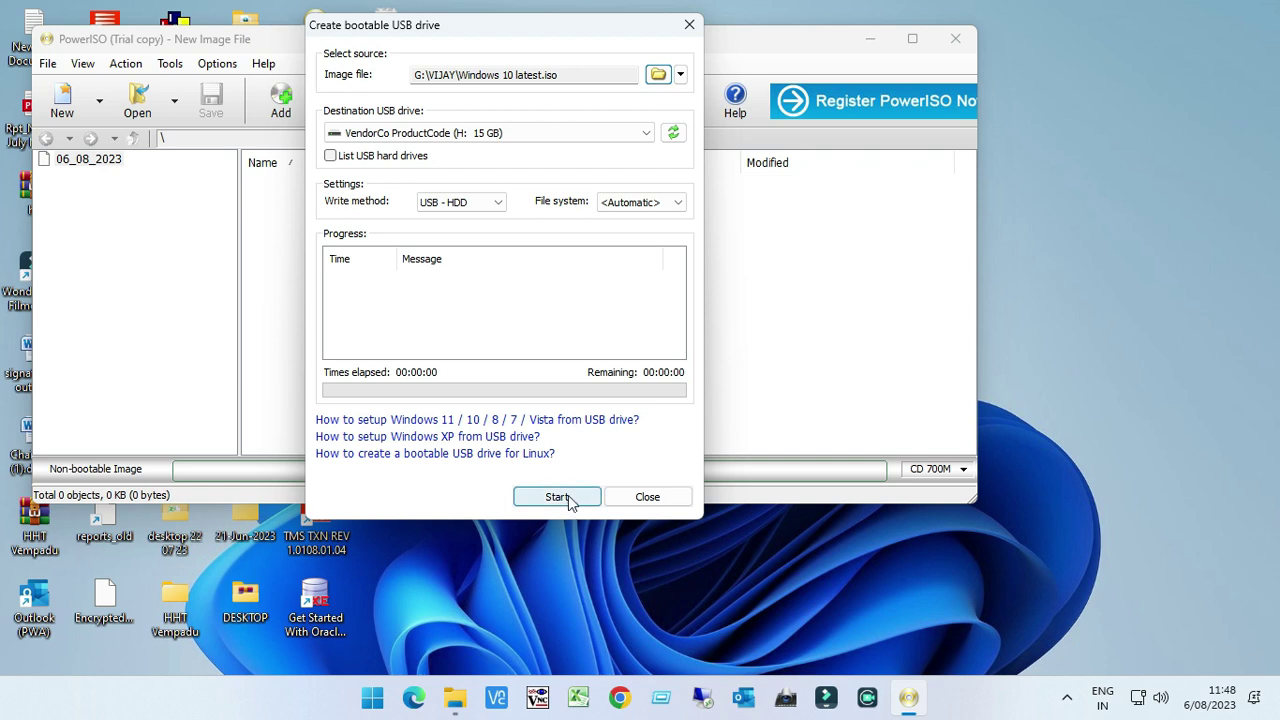
# Keep the file system on Automatic, start writing the image to the USB drive and confirm the prompt.
pyautogui.click(677, 202)
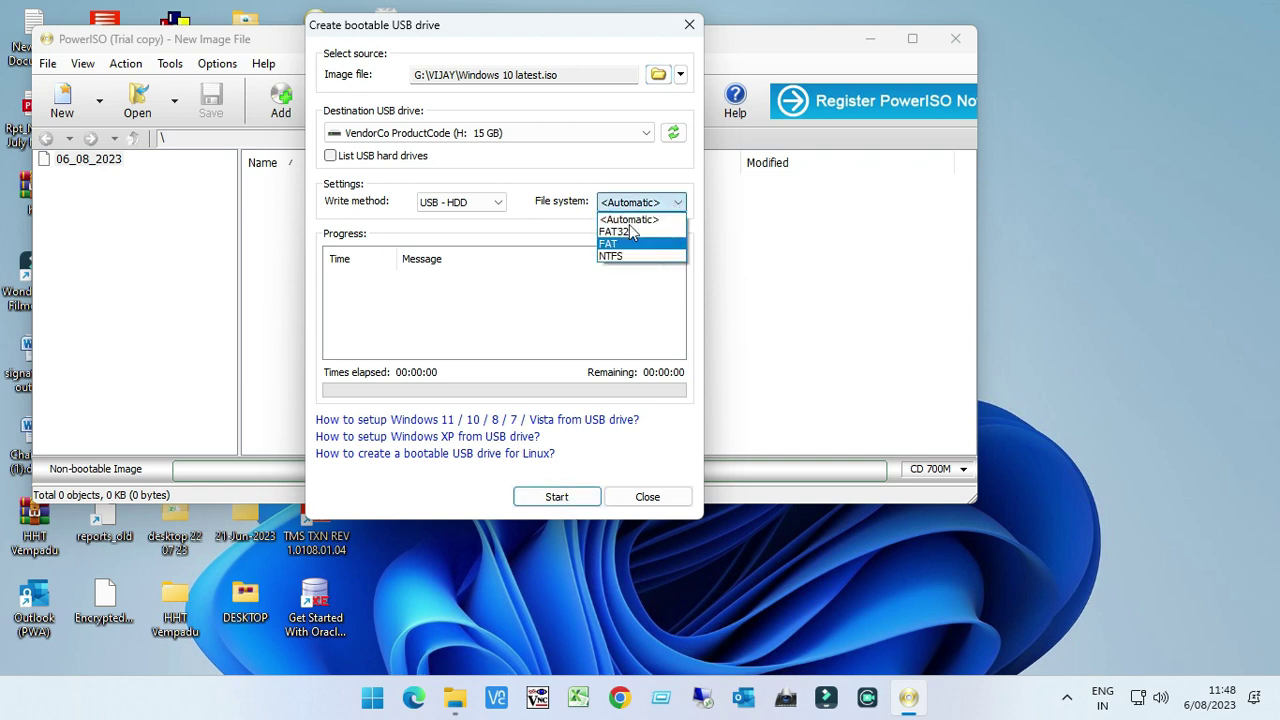
pyautogui.click(540, 280)
pyautogui.click(557, 496)
pyautogui.click(704, 418)
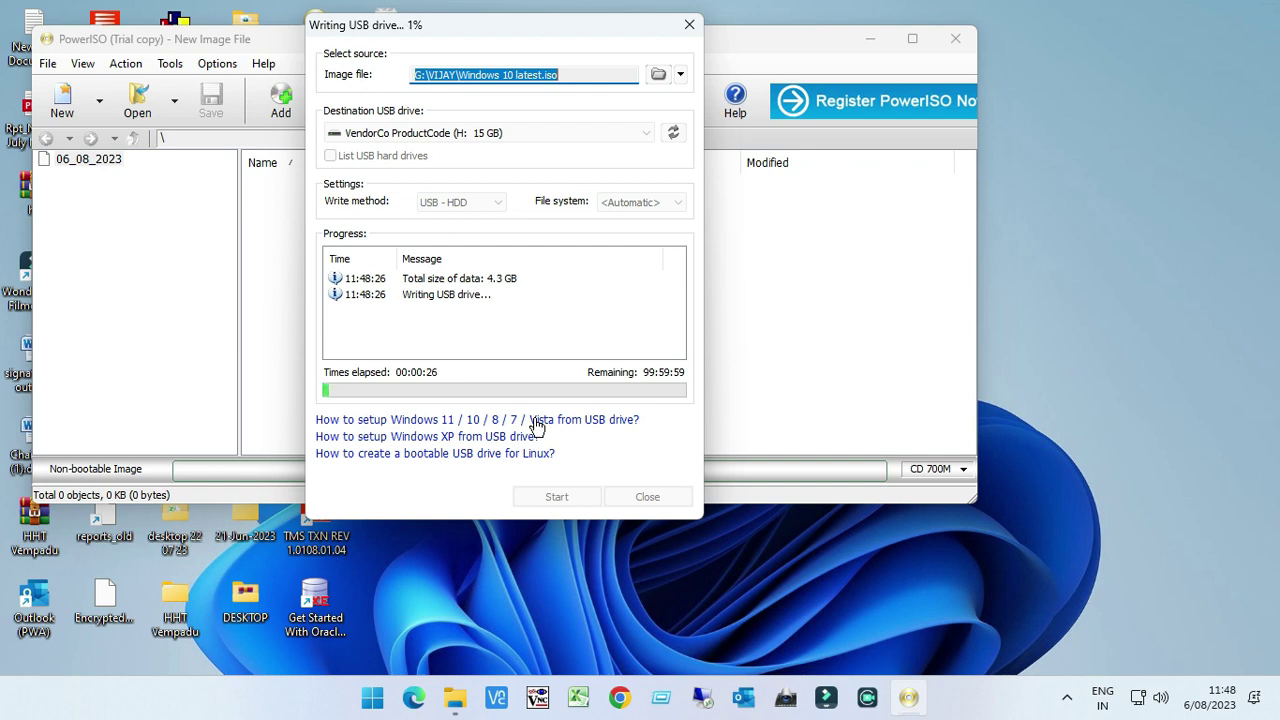
# Acknowledge the end of the USB write, then close the Create bootable USB drive dialog and PowerISO.
pyautogui.click(1066, 698)
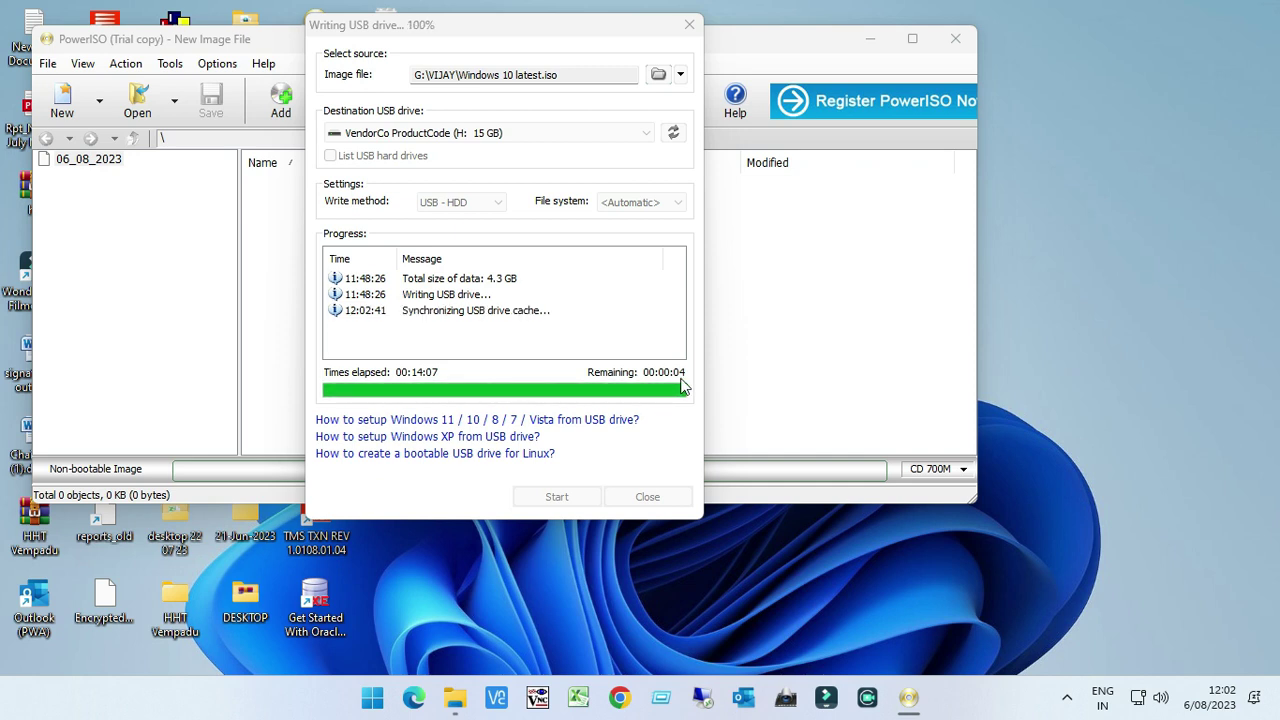
pyautogui.click(711, 410)
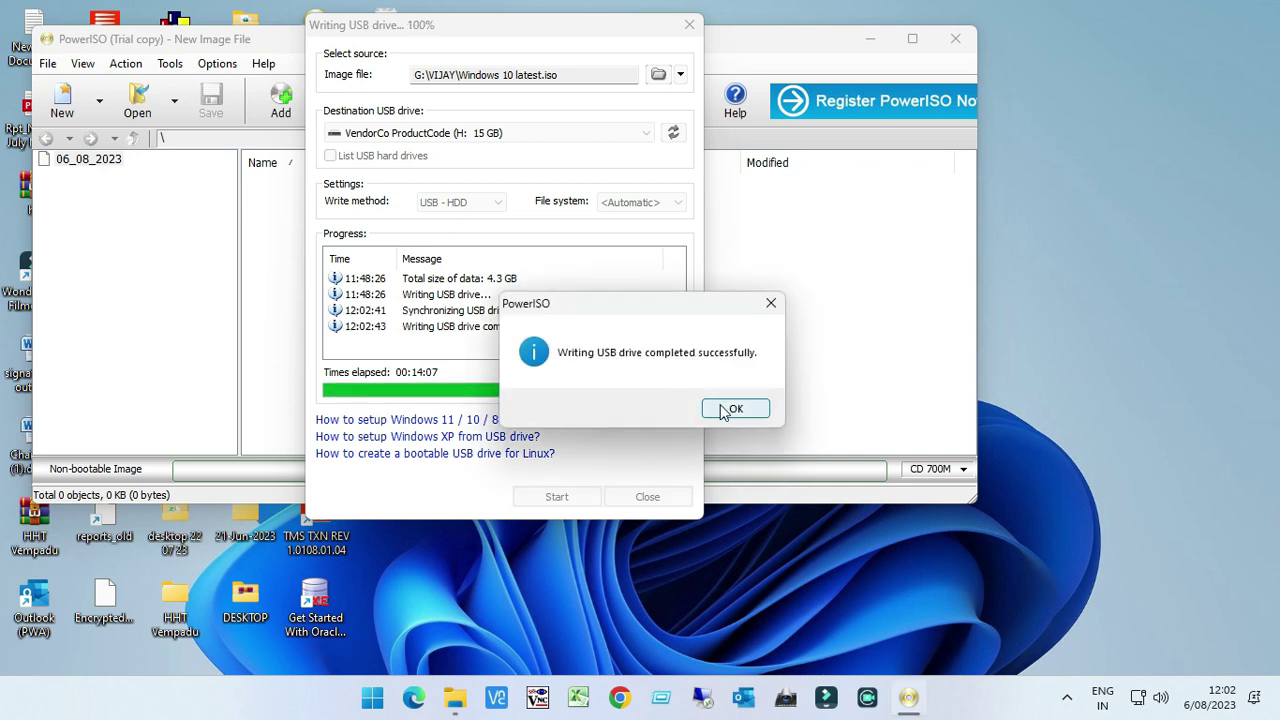
pyautogui.click(648, 497)
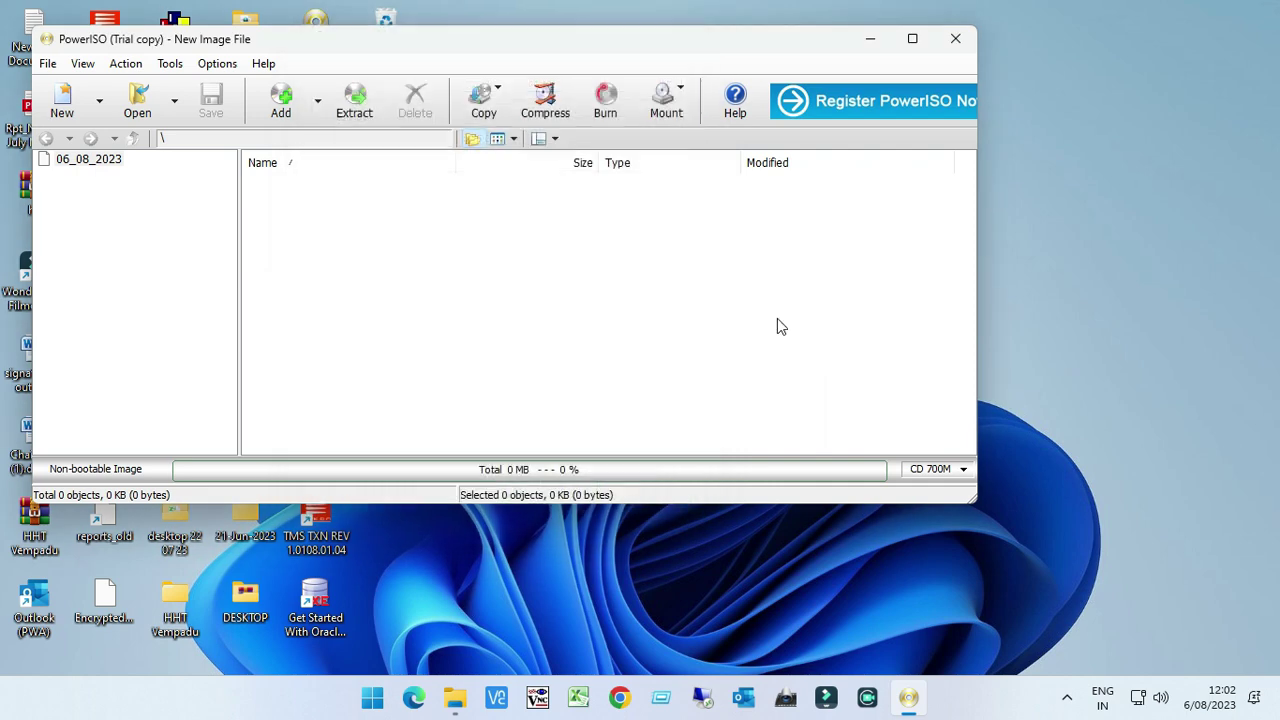
pyautogui.click(955, 39)
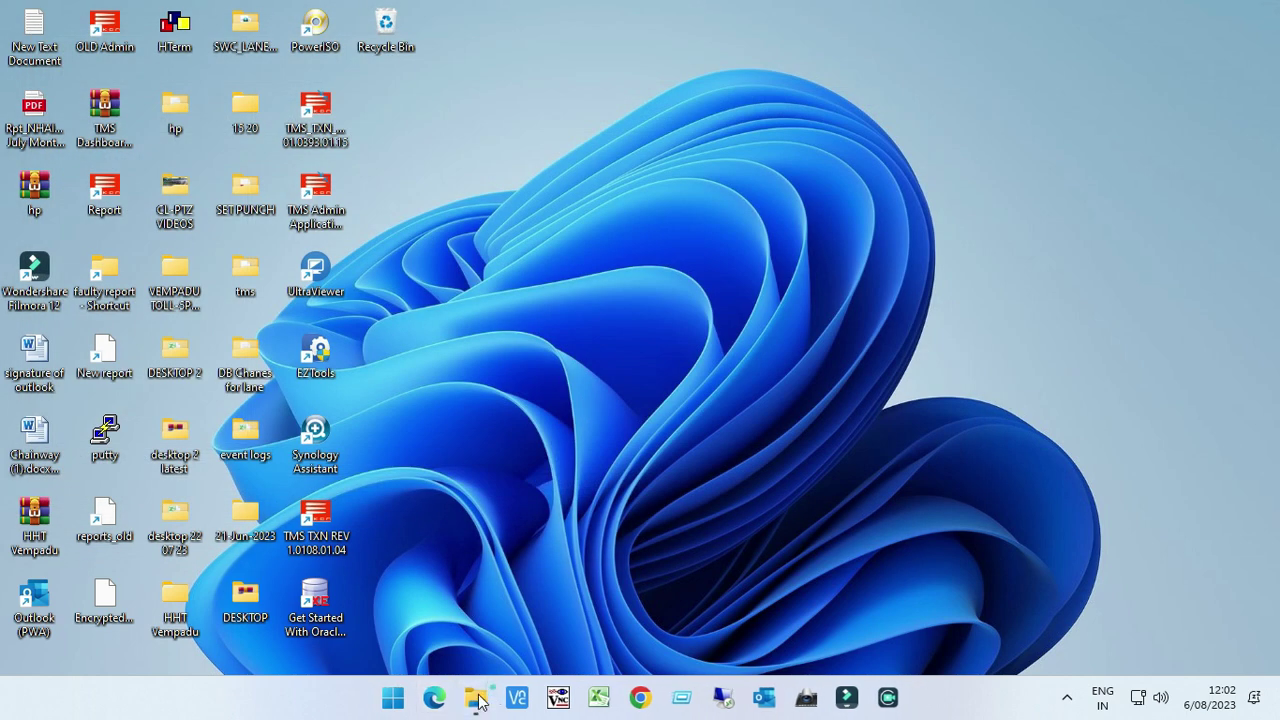
# Open the ESD_ISO (H:) drive in File Explorer, refresh and check the Windows setup files written to it, then close the window.
pyautogui.click(476, 703)
pyautogui.click(885, 258)
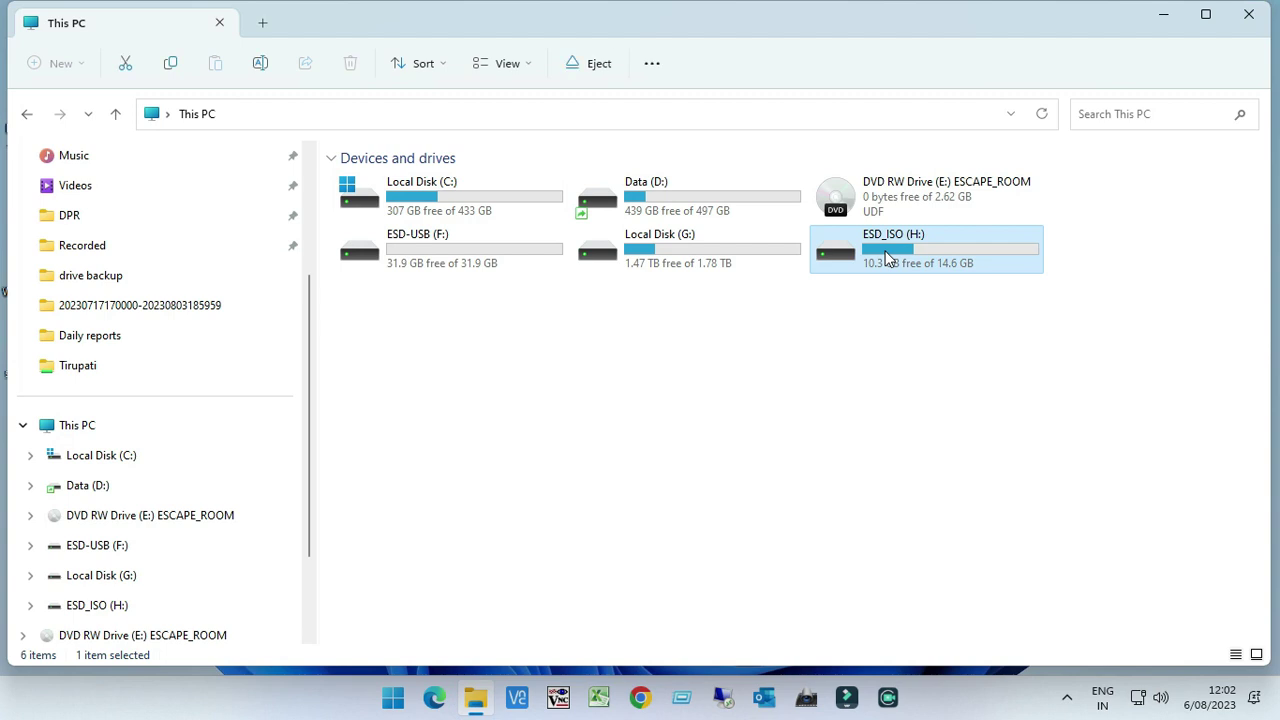
pyautogui.doubleClick(878, 240)
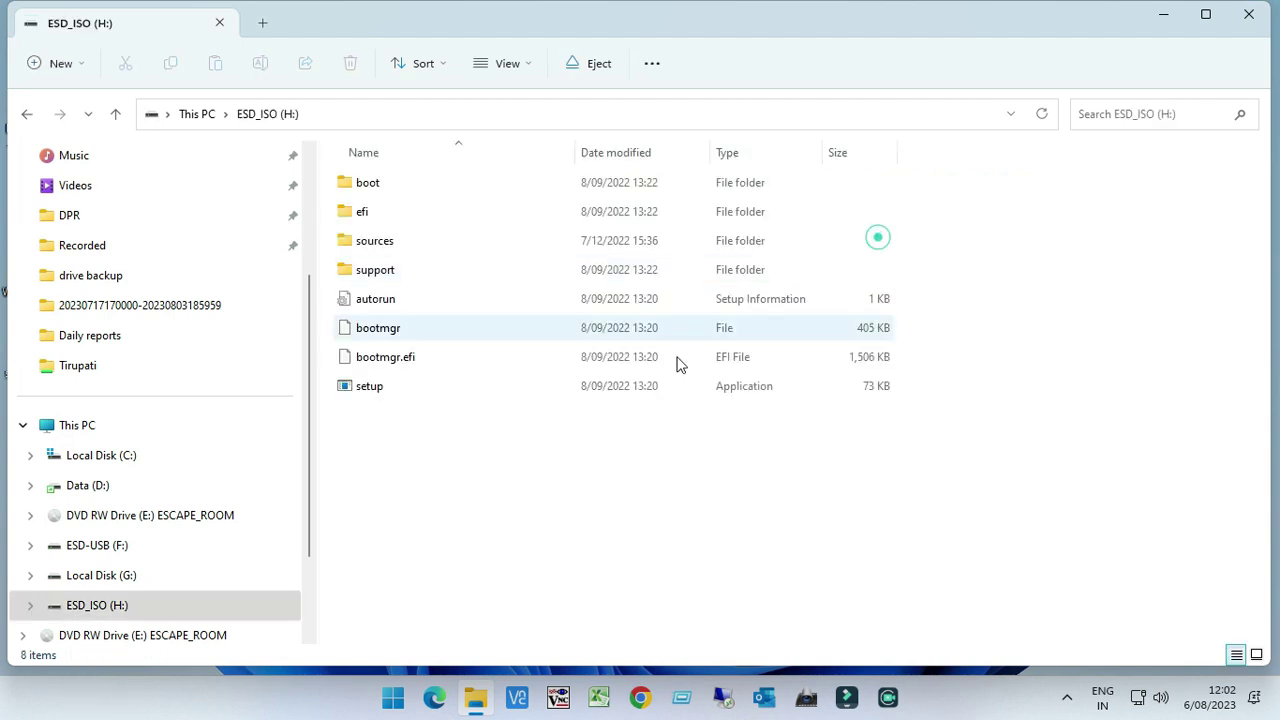
pyautogui.click(378, 389)
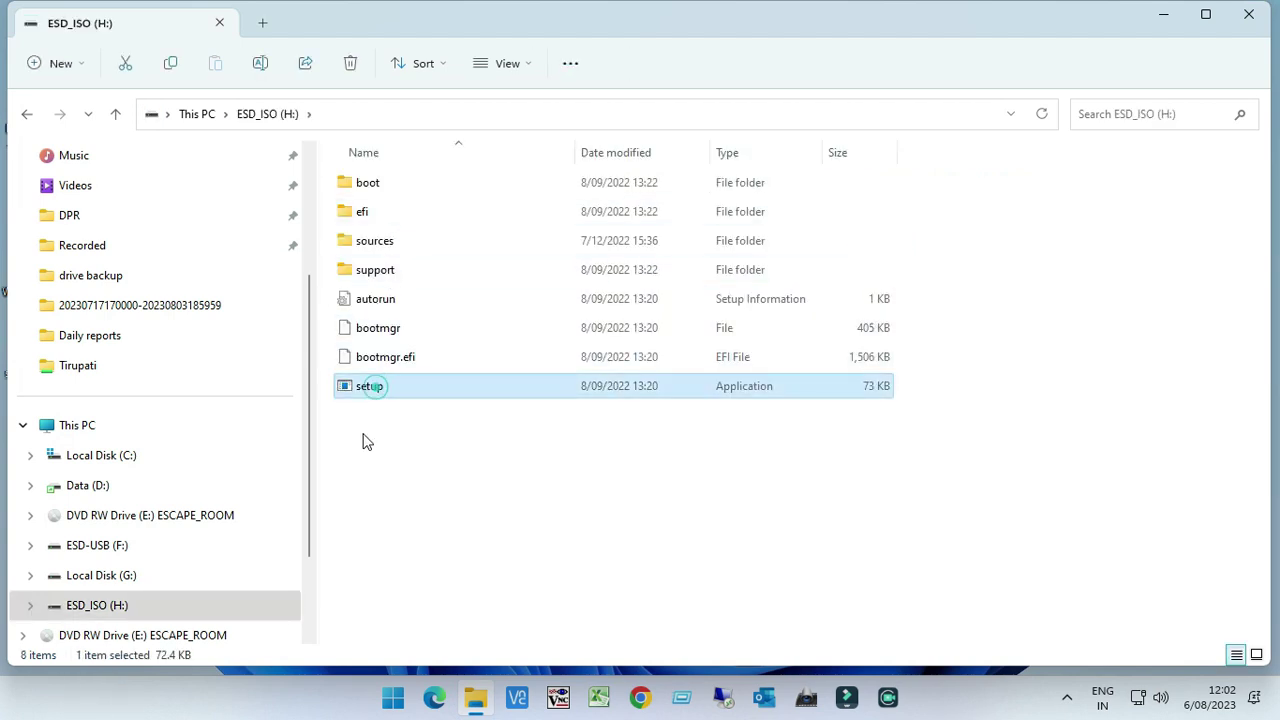
pyautogui.rightClick(450, 466)
pyautogui.click(523, 486)
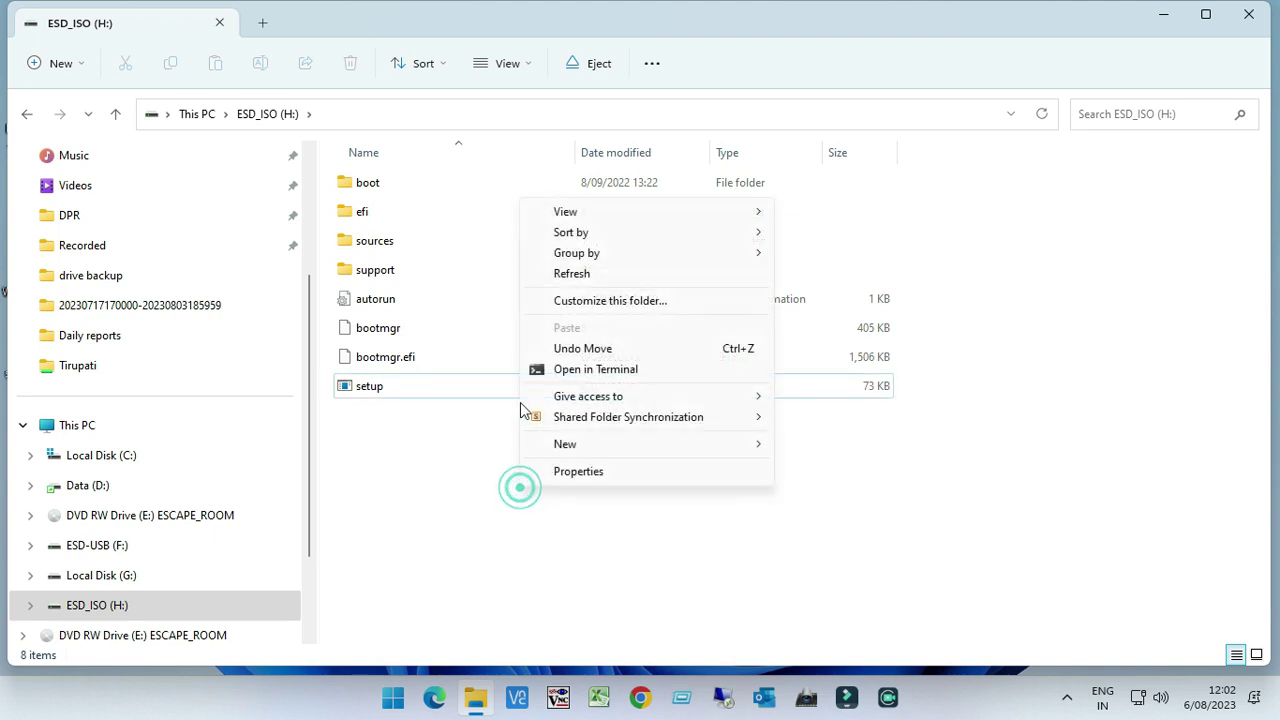
pyautogui.click(572, 275)
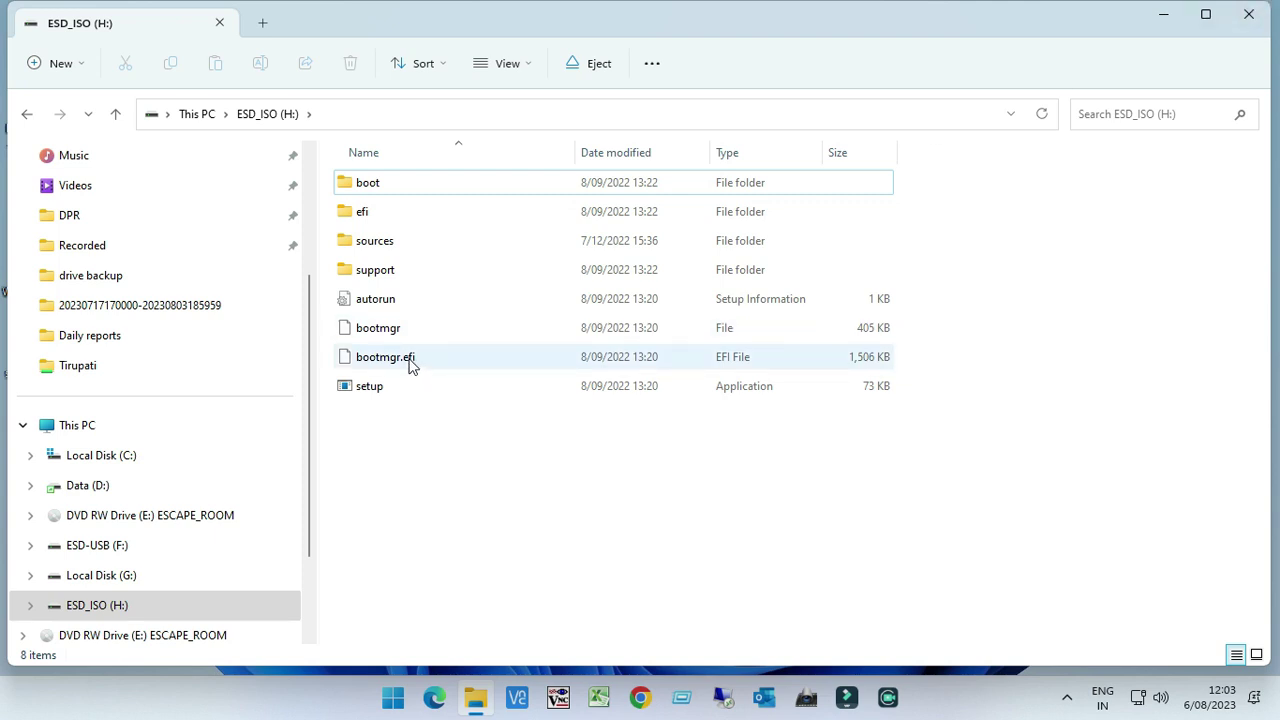
pyautogui.click(1252, 15)
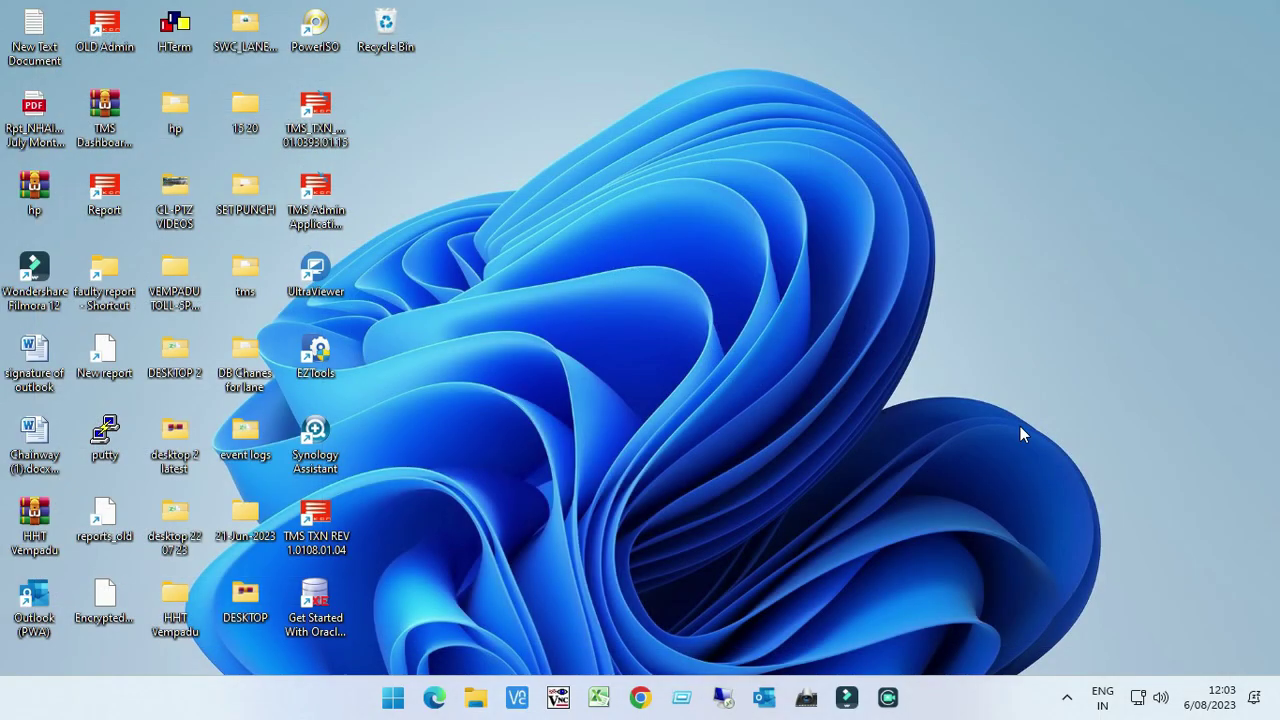
pyautogui.click(1067, 703)
pyautogui.click(1068, 641)
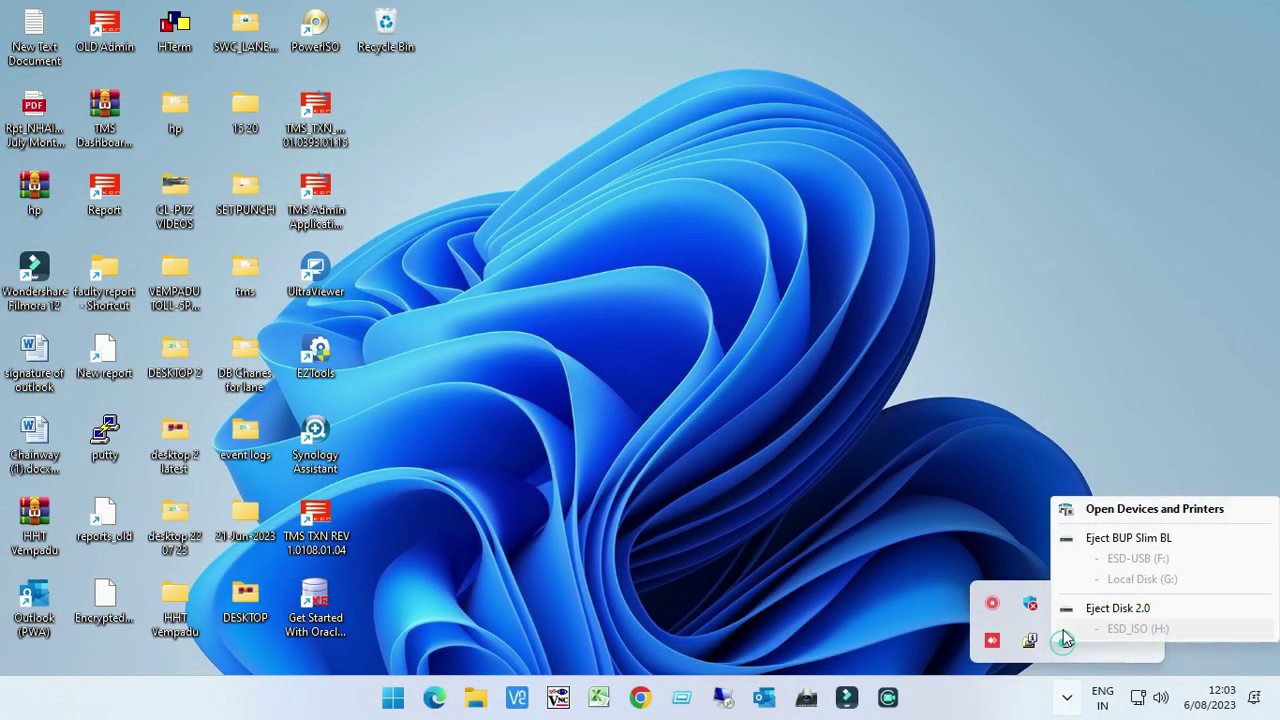
pyautogui.click(1121, 580)
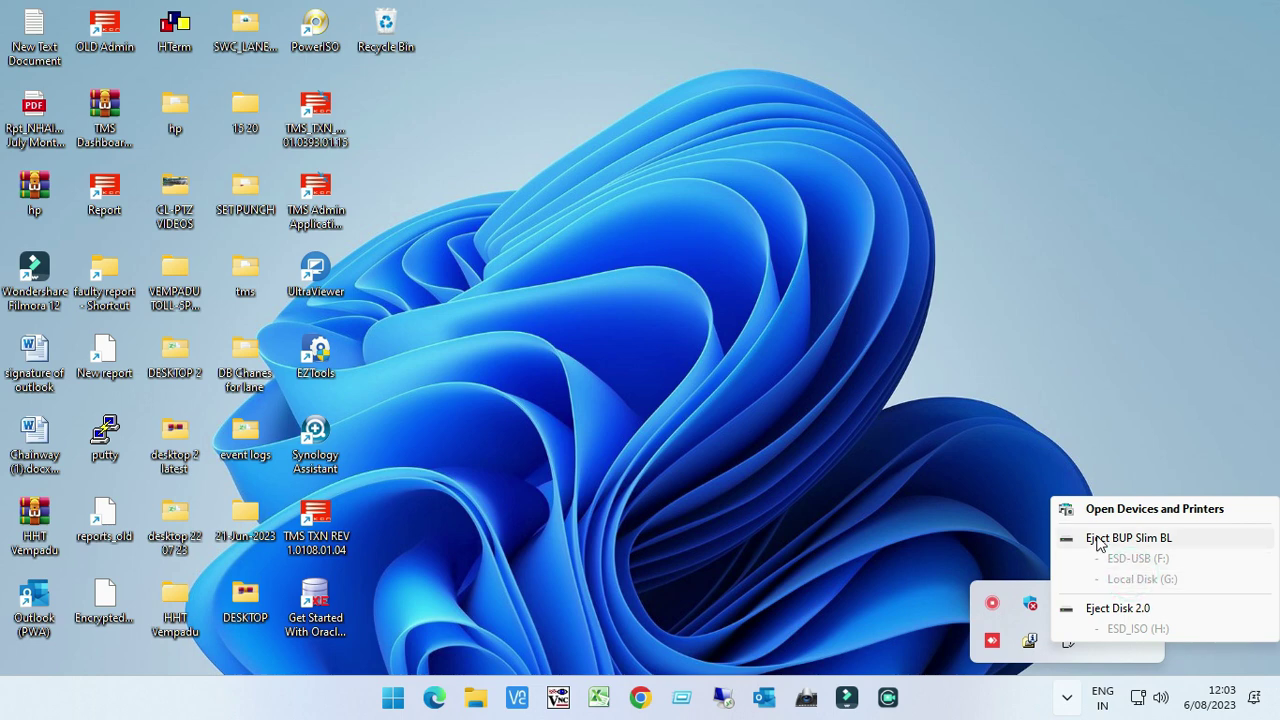
pyautogui.press('Escape')
pyautogui.click(851, 434)
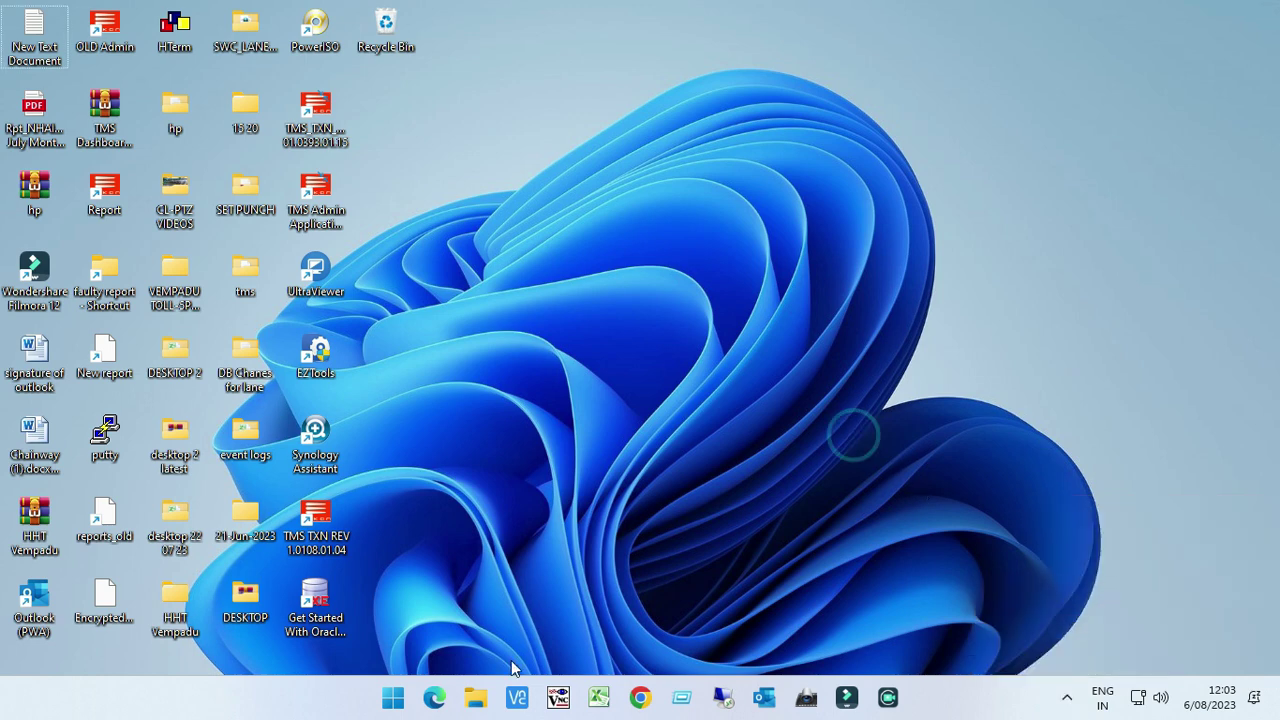
# Eject the ESD_ISO (H:) drive from This PC in File Explorer and close the window.
pyautogui.click(474, 698)
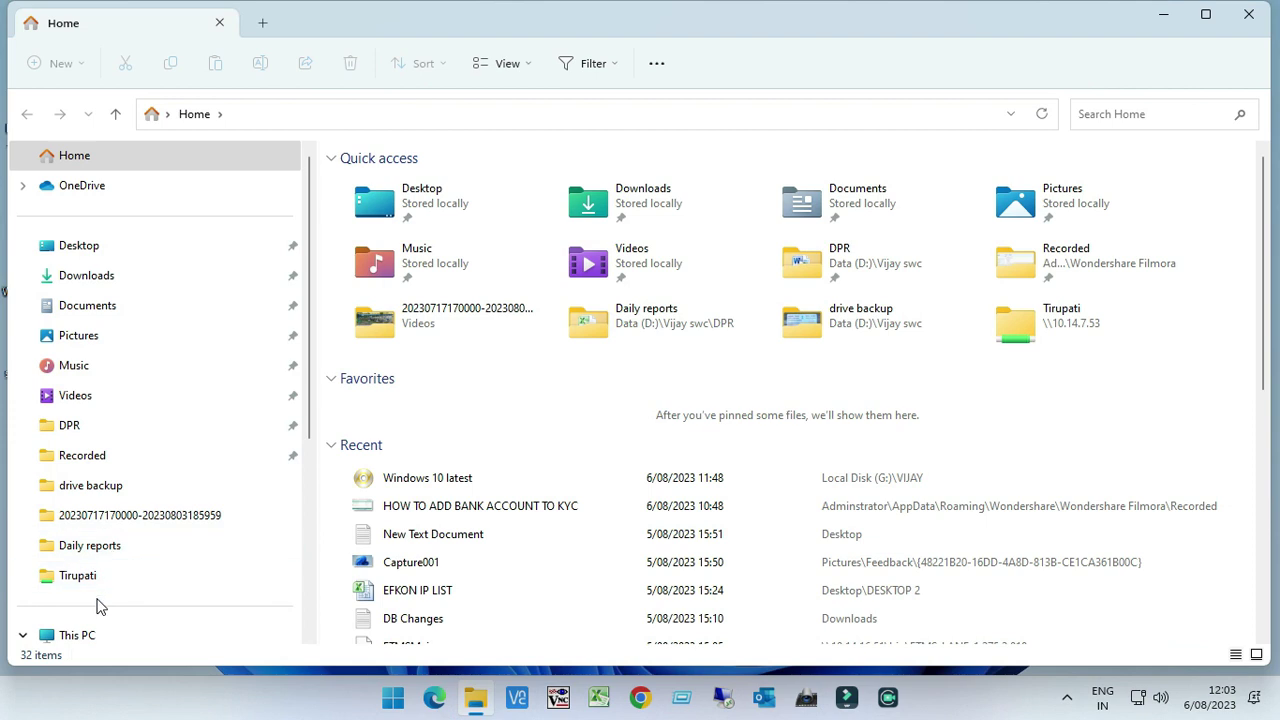
pyautogui.click(95, 640)
pyautogui.rightClick(952, 269)
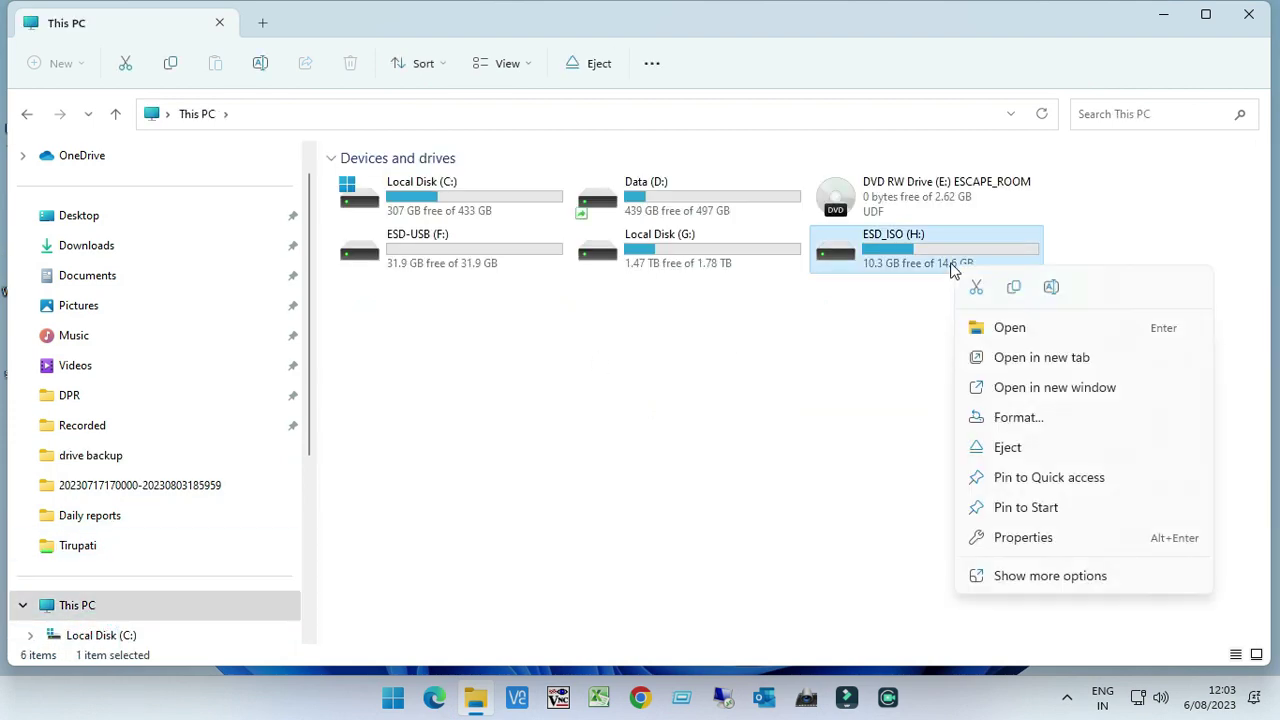
pyautogui.click(1003, 447)
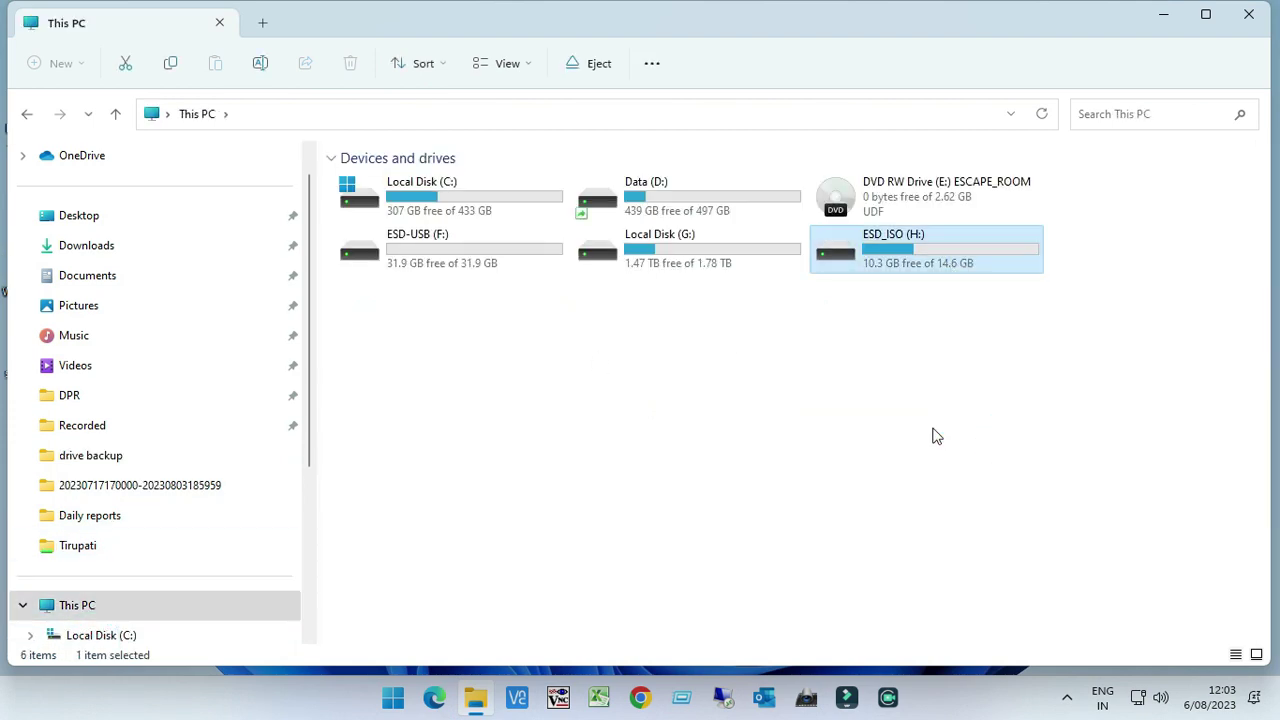
pyautogui.click(935, 437)
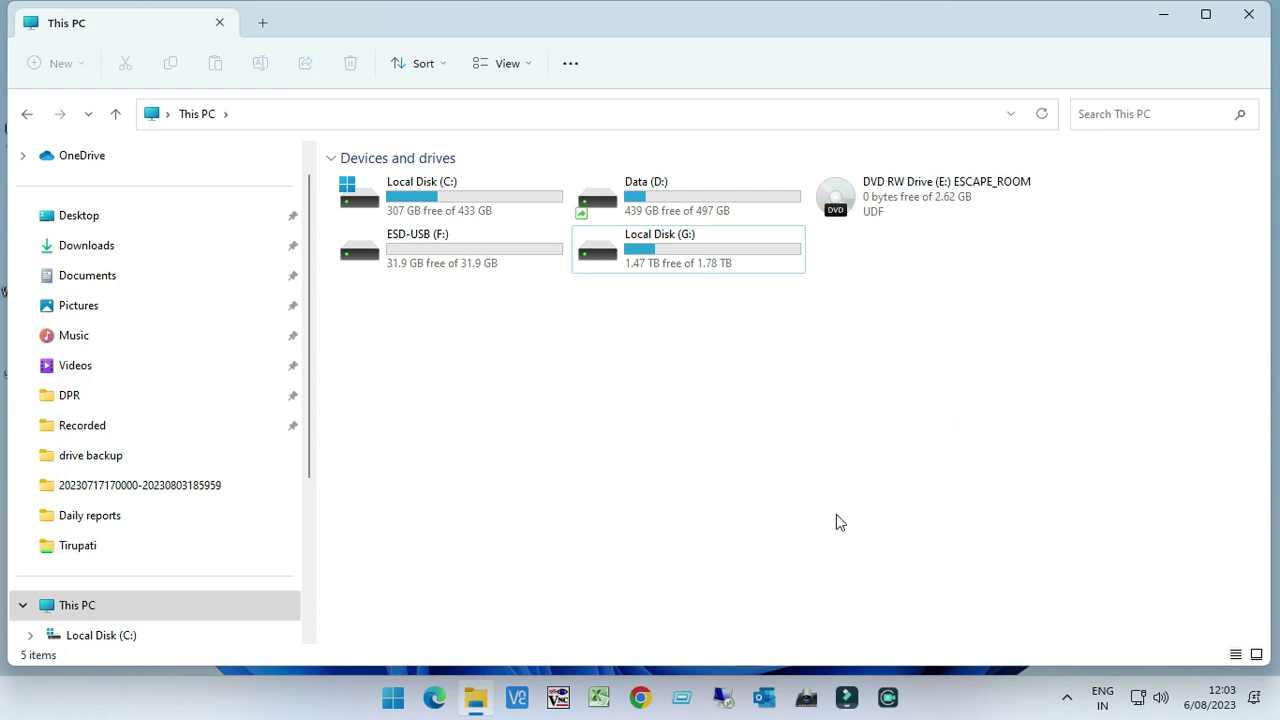
pyautogui.click(1249, 14)
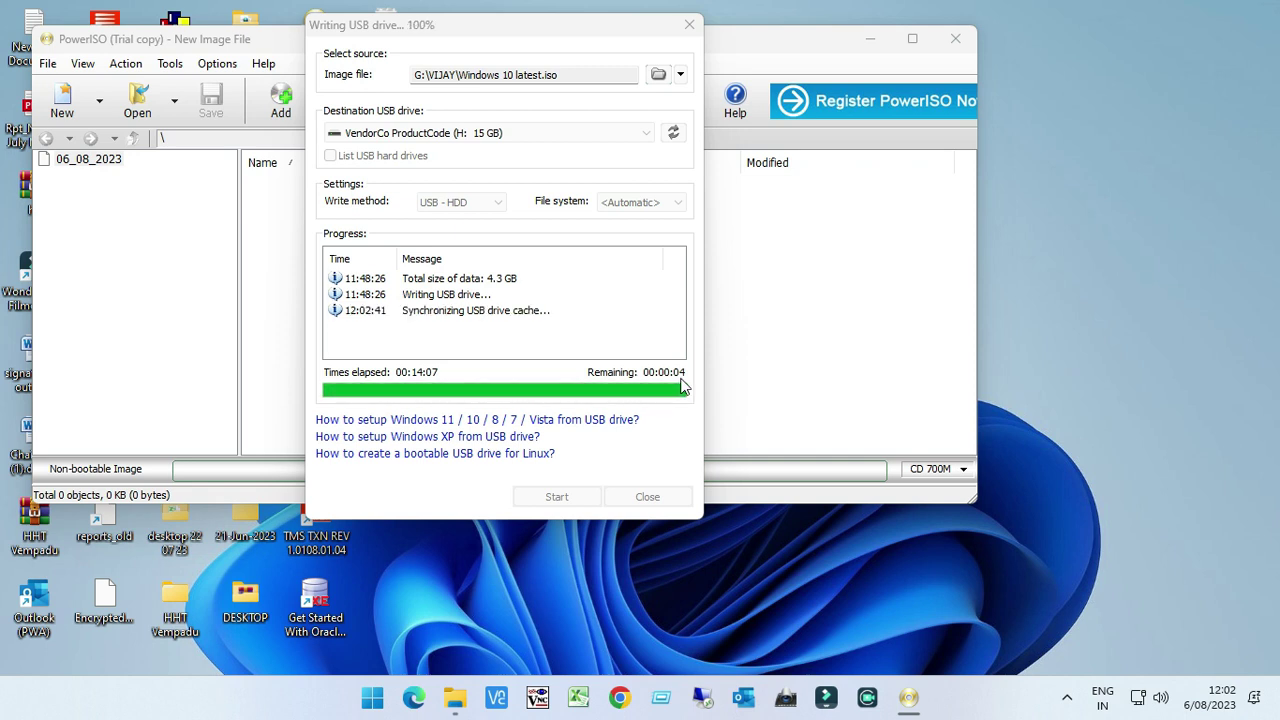
# Acknowledge the end of the USB write, then close the Create bootable USB drive dialog and PowerISO.
pyautogui.click(713, 408)
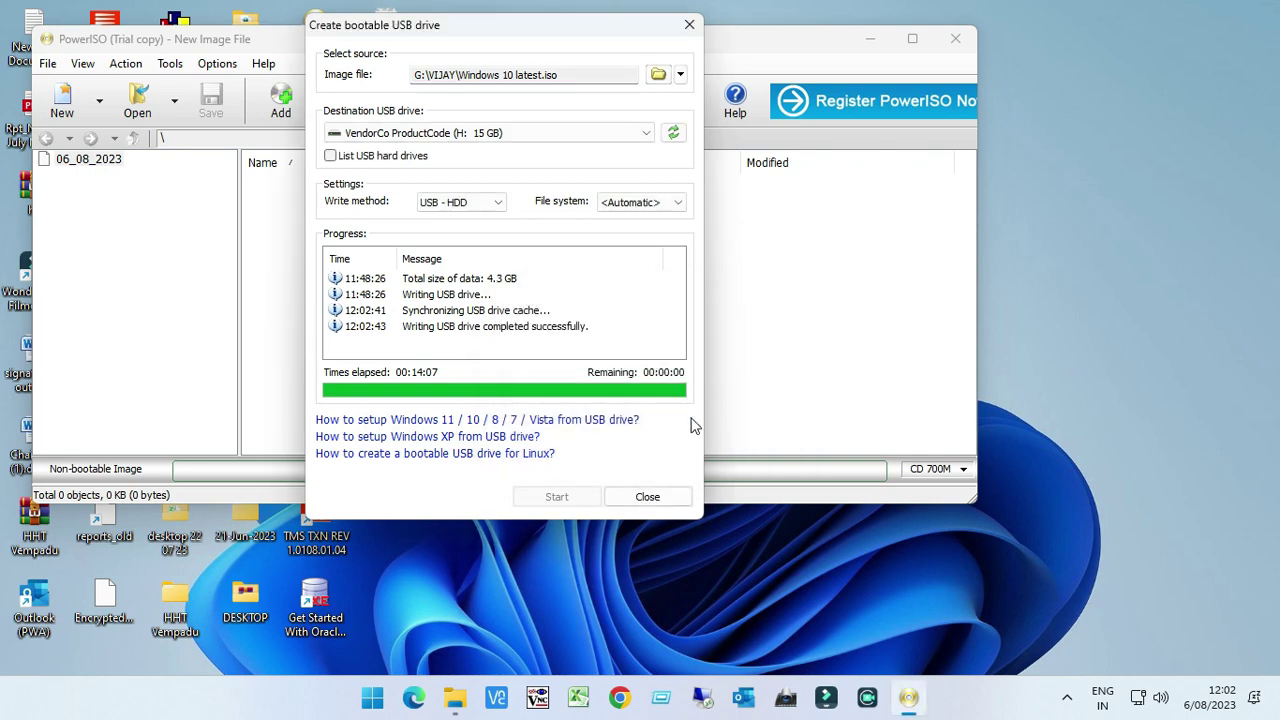
pyautogui.click(648, 497)
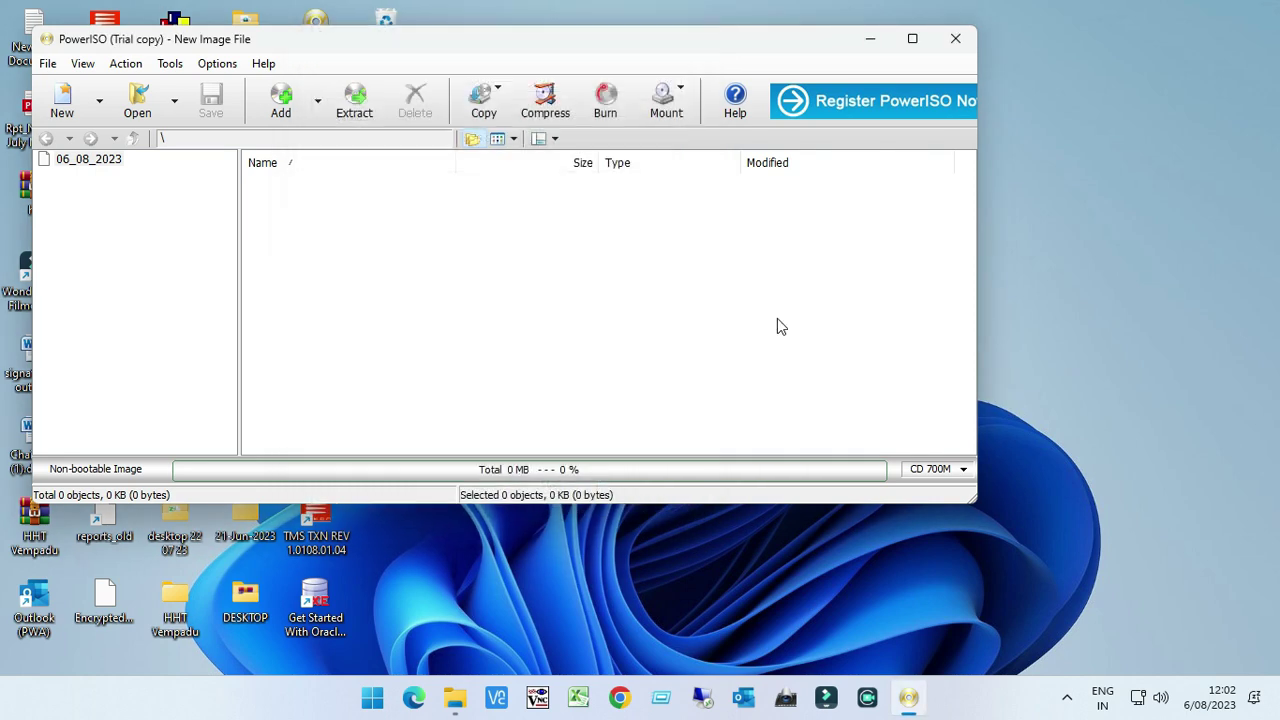
pyautogui.click(955, 38)
# Examine the boot and setup files on the ESD_ISO (H:) drive in File Explorer, refresh the folder and close the window.
pyautogui.click(476, 700)
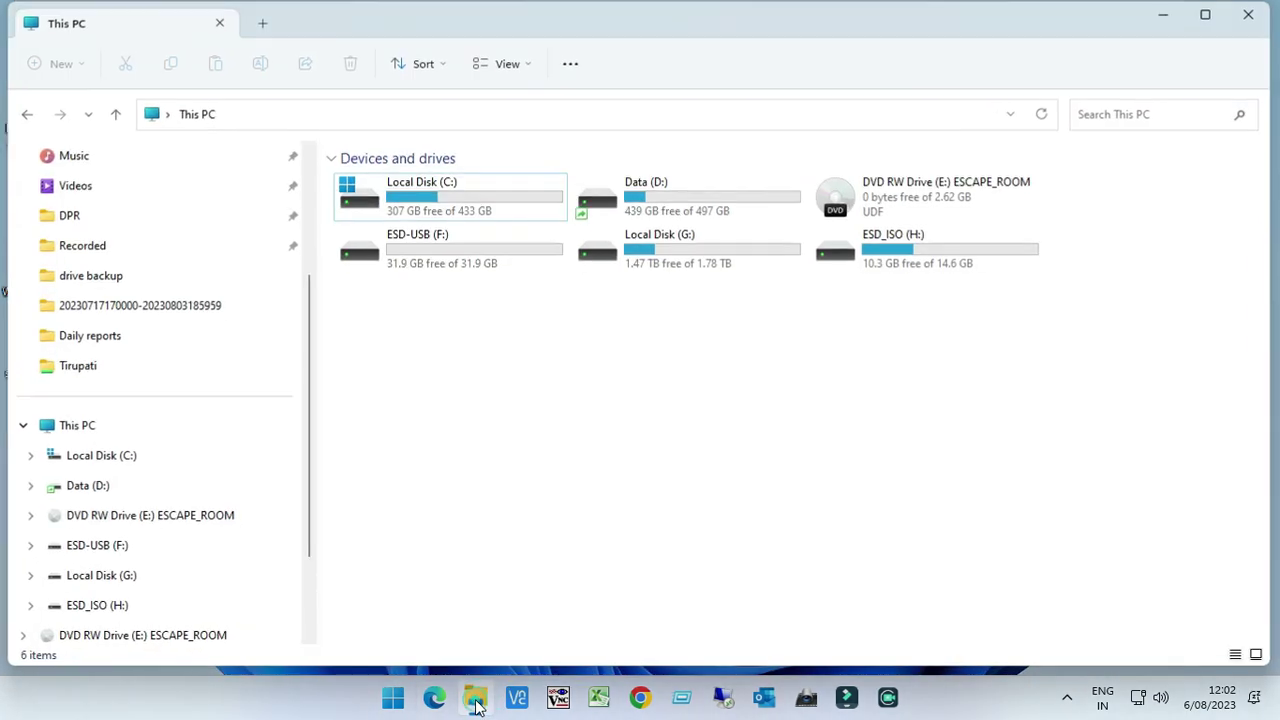
pyautogui.click(885, 258)
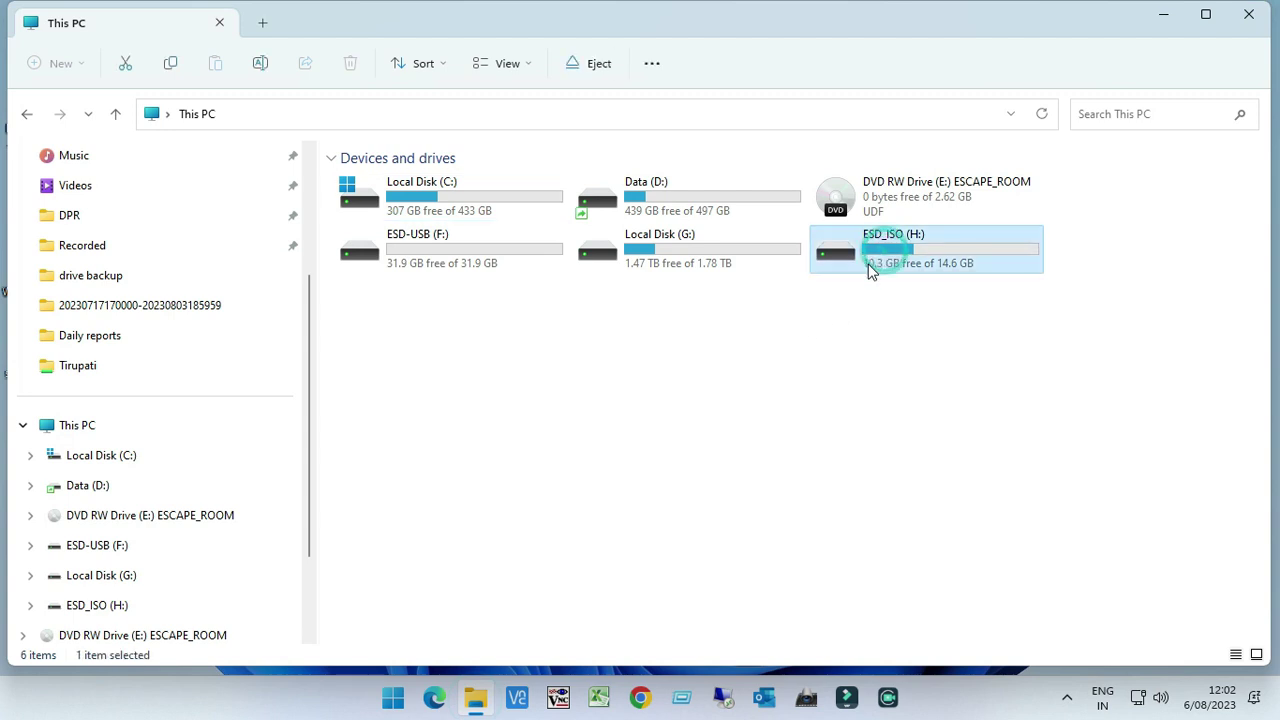
pyautogui.doubleClick(880, 242)
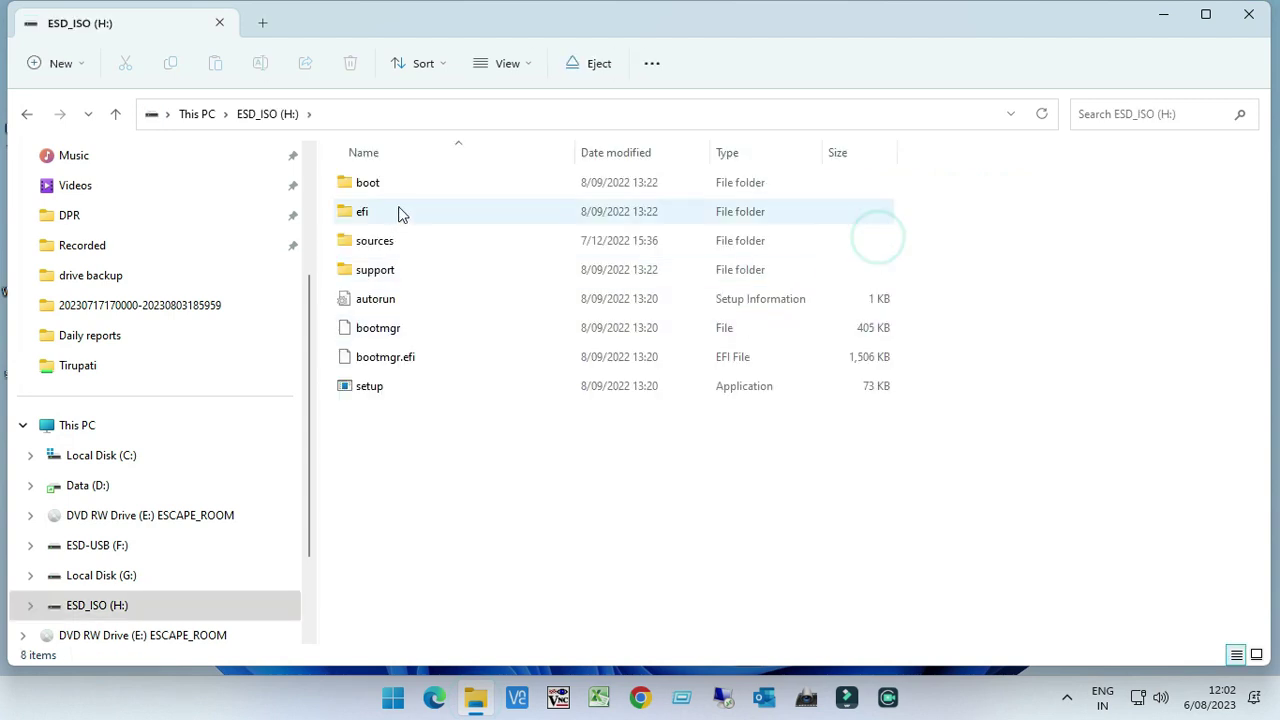
pyautogui.click(377, 390)
pyautogui.rightClick(449, 466)
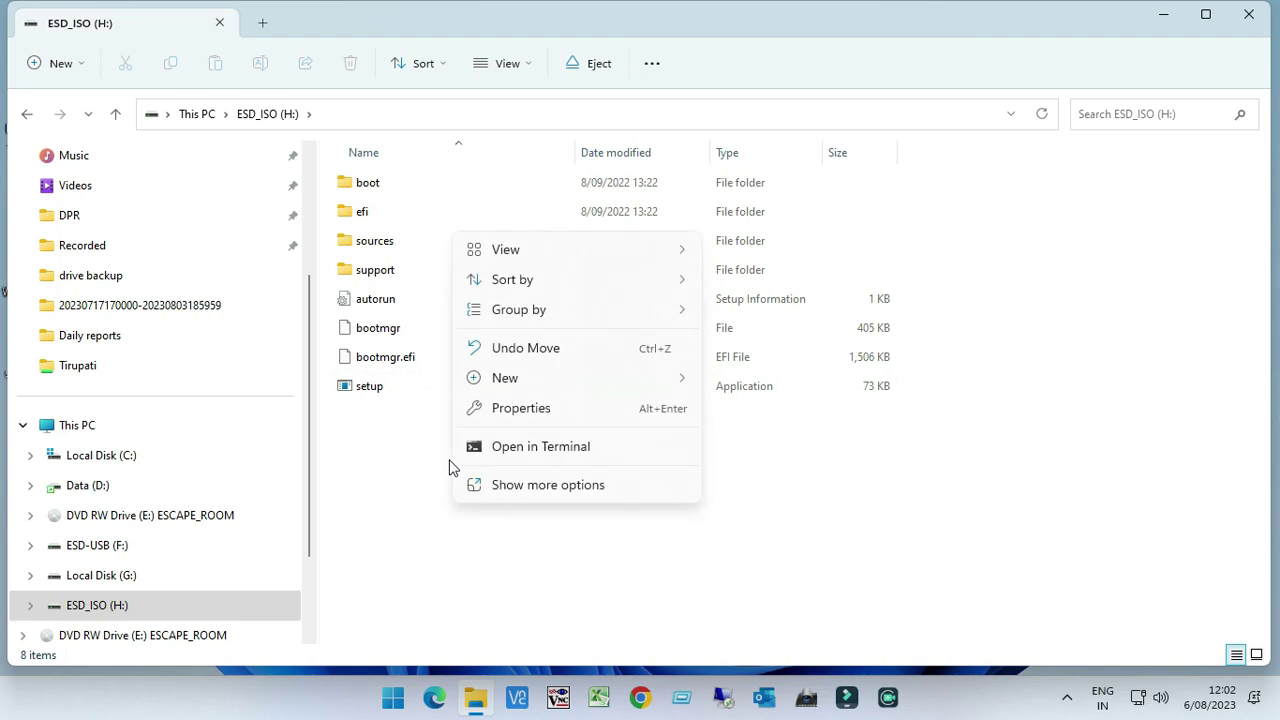
pyautogui.click(520, 485)
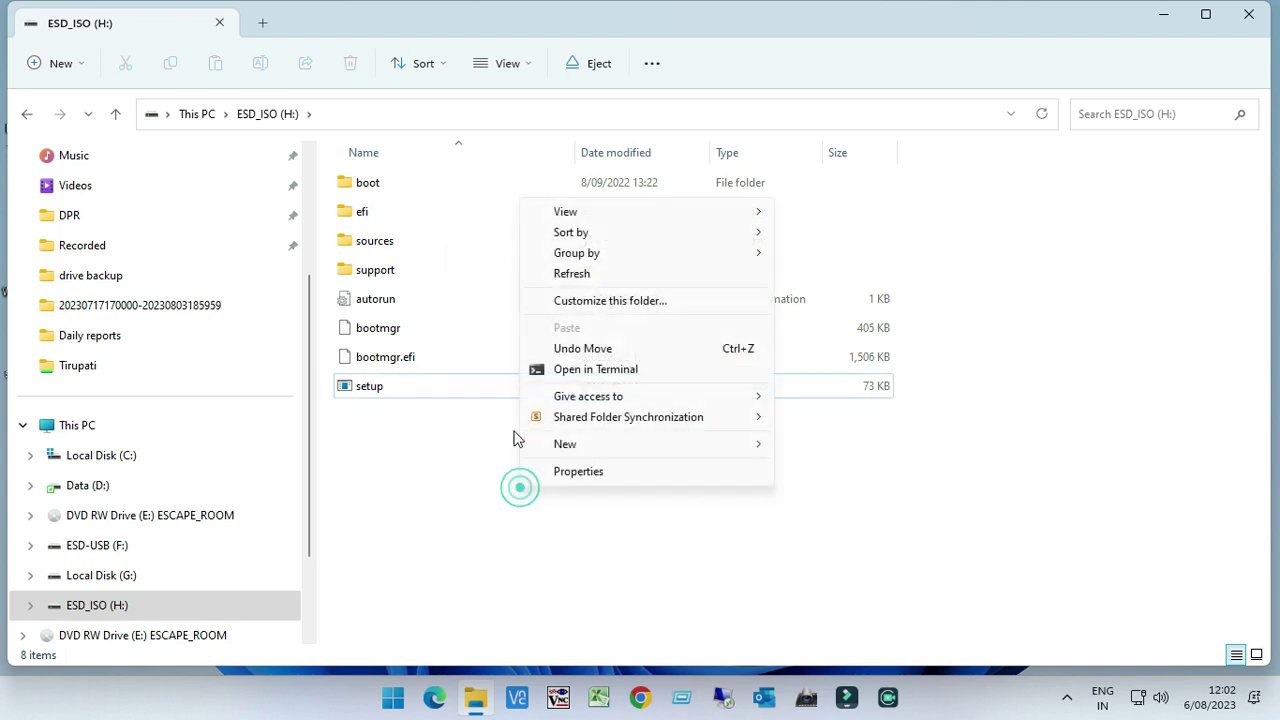
pyautogui.click(571, 274)
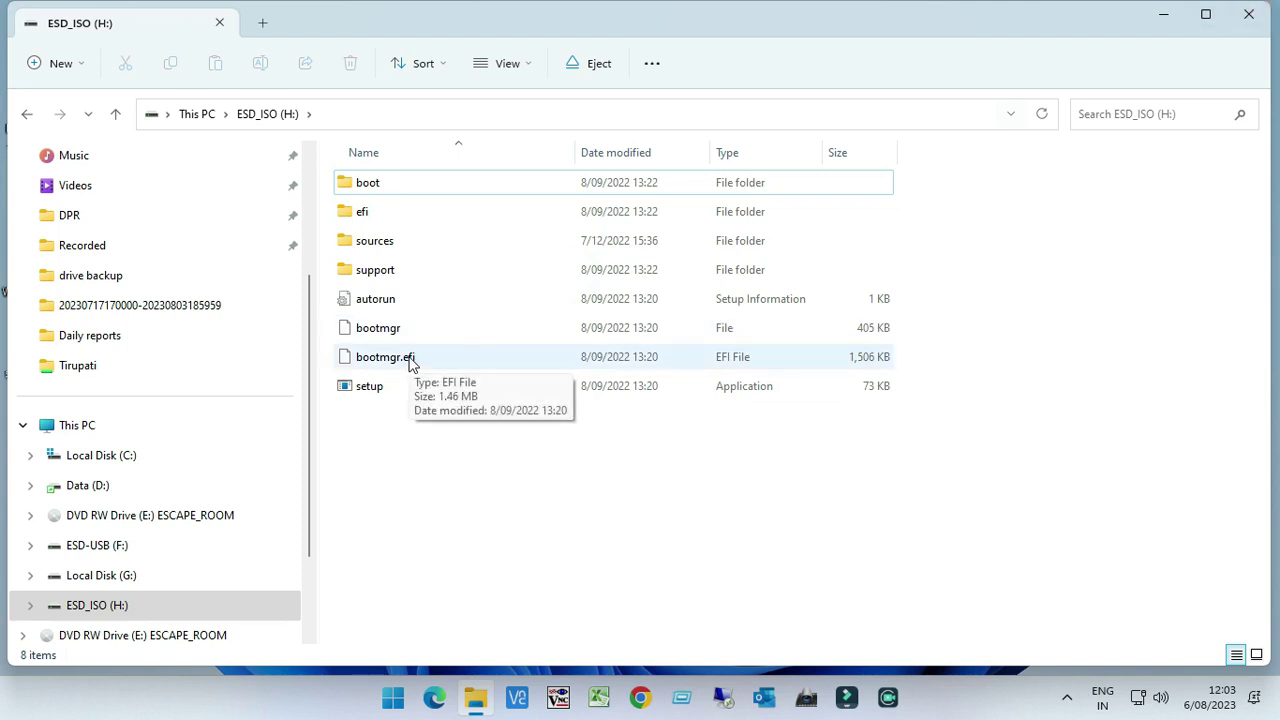
pyautogui.click(1255, 15)
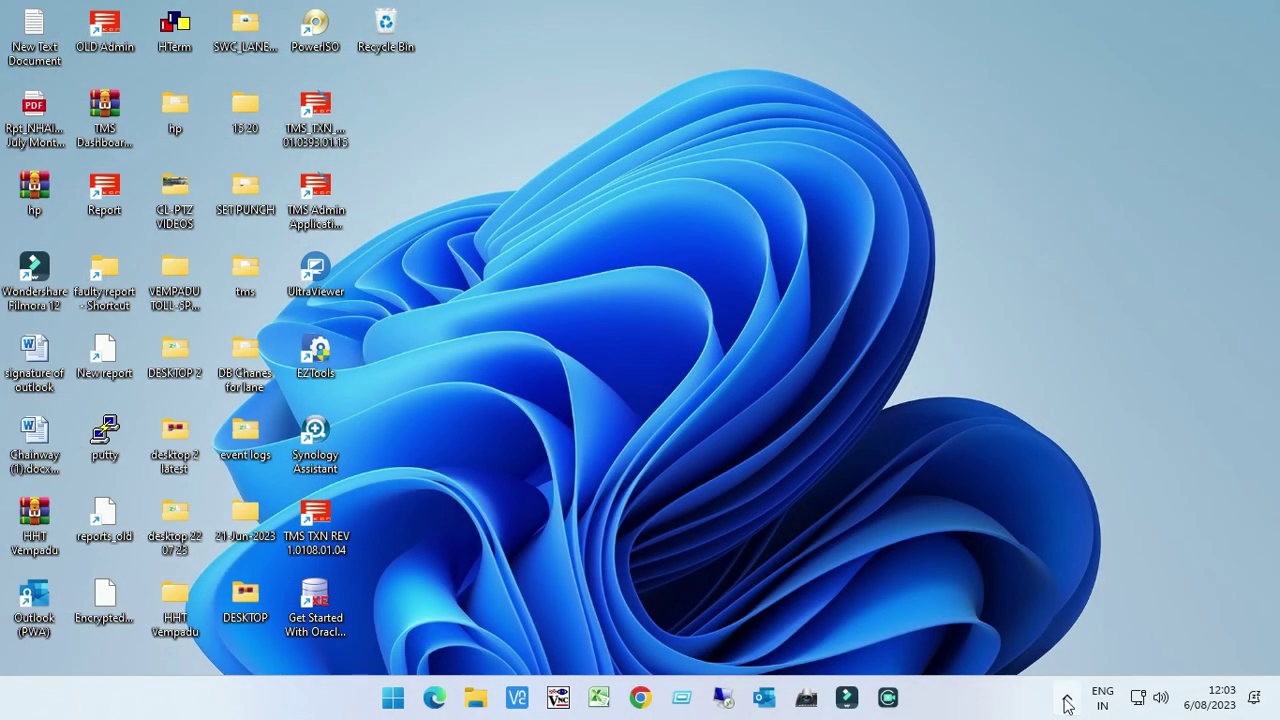
pyautogui.click(1067, 703)
pyautogui.click(1068, 641)
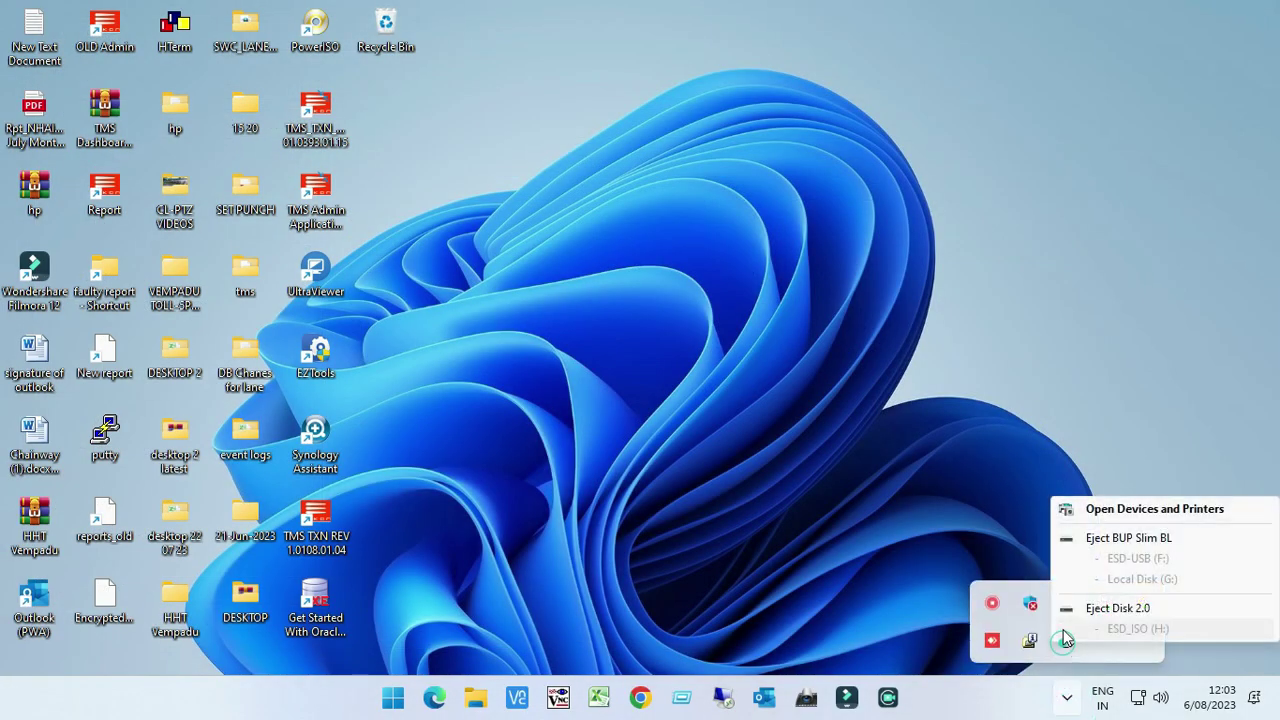
pyautogui.click(1123, 584)
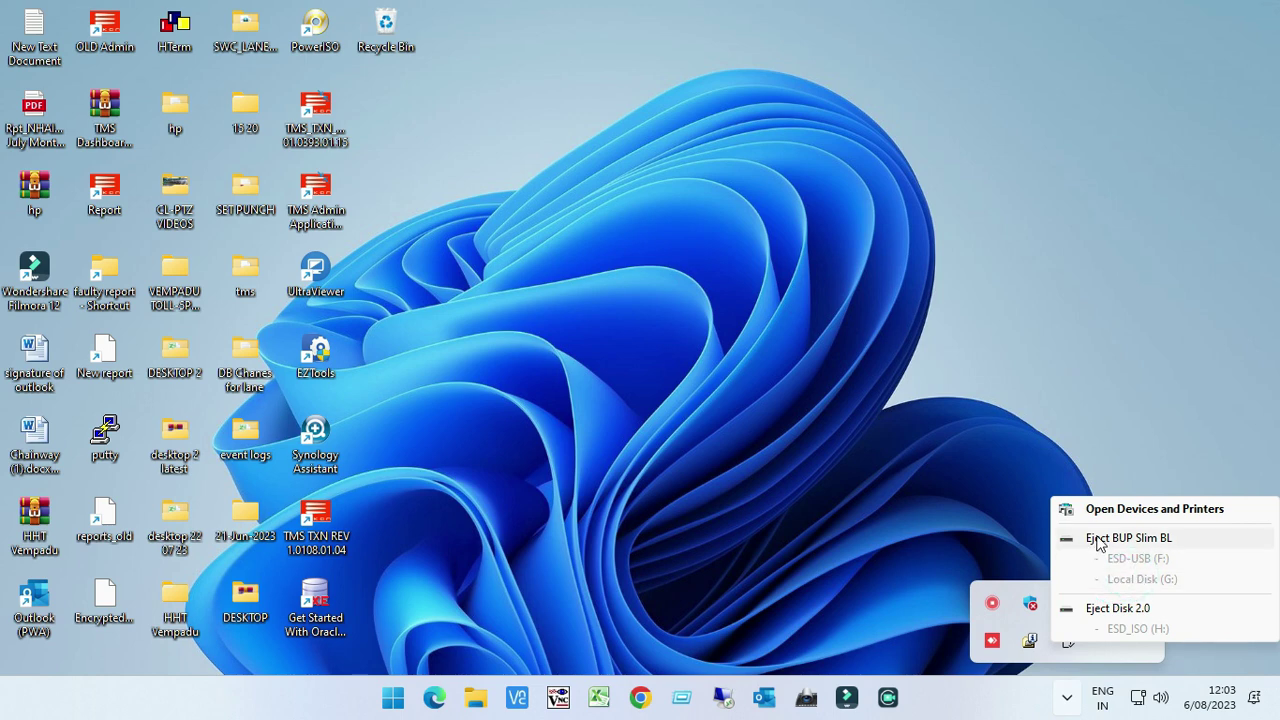
pyautogui.press('Escape')
pyautogui.click(851, 434)
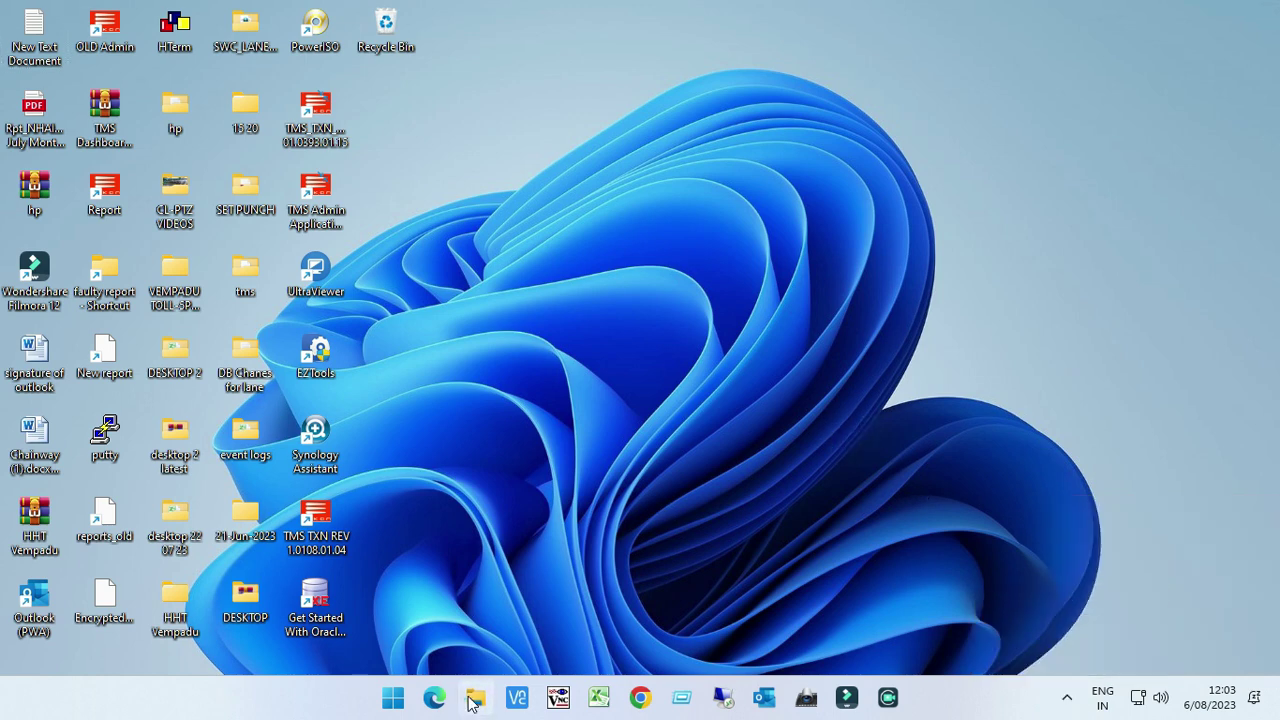
# Eject the bootable USB drive ESD_ISO (H:) from This PC in File Explorer, then close the window.
pyautogui.click(474, 700)
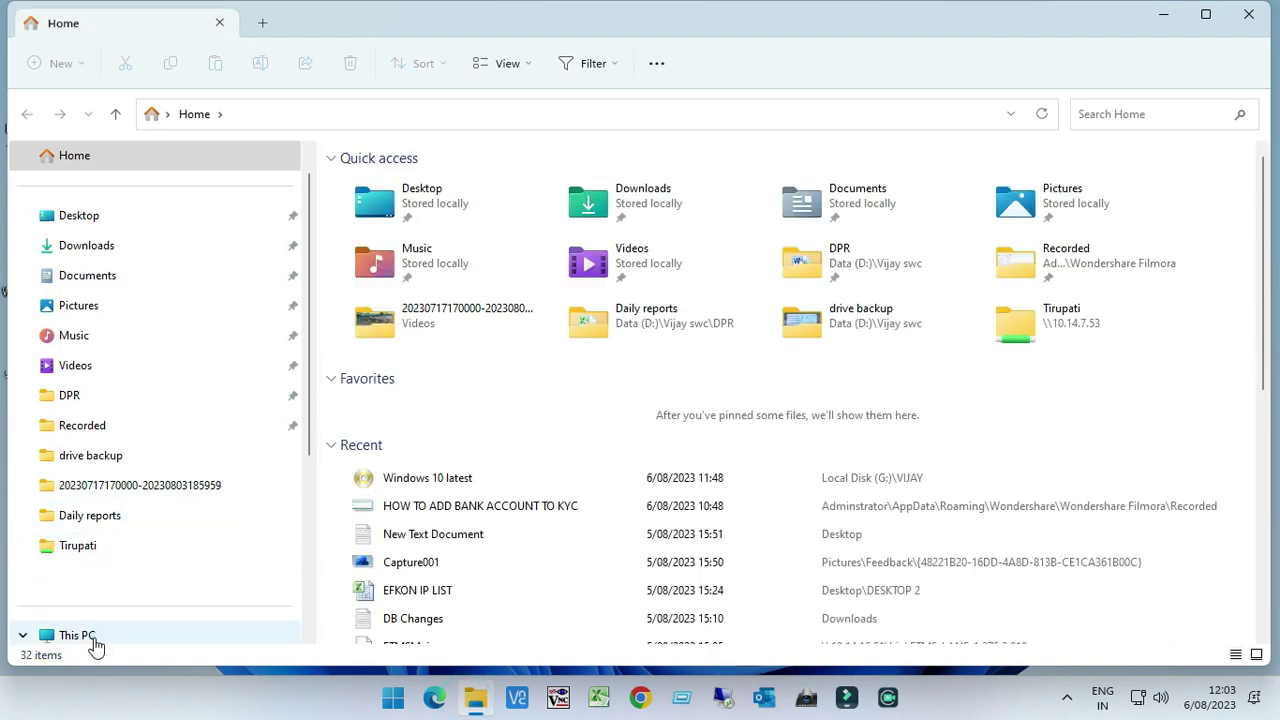
pyautogui.click(95, 640)
pyautogui.click(950, 268)
pyautogui.rightClick(952, 268)
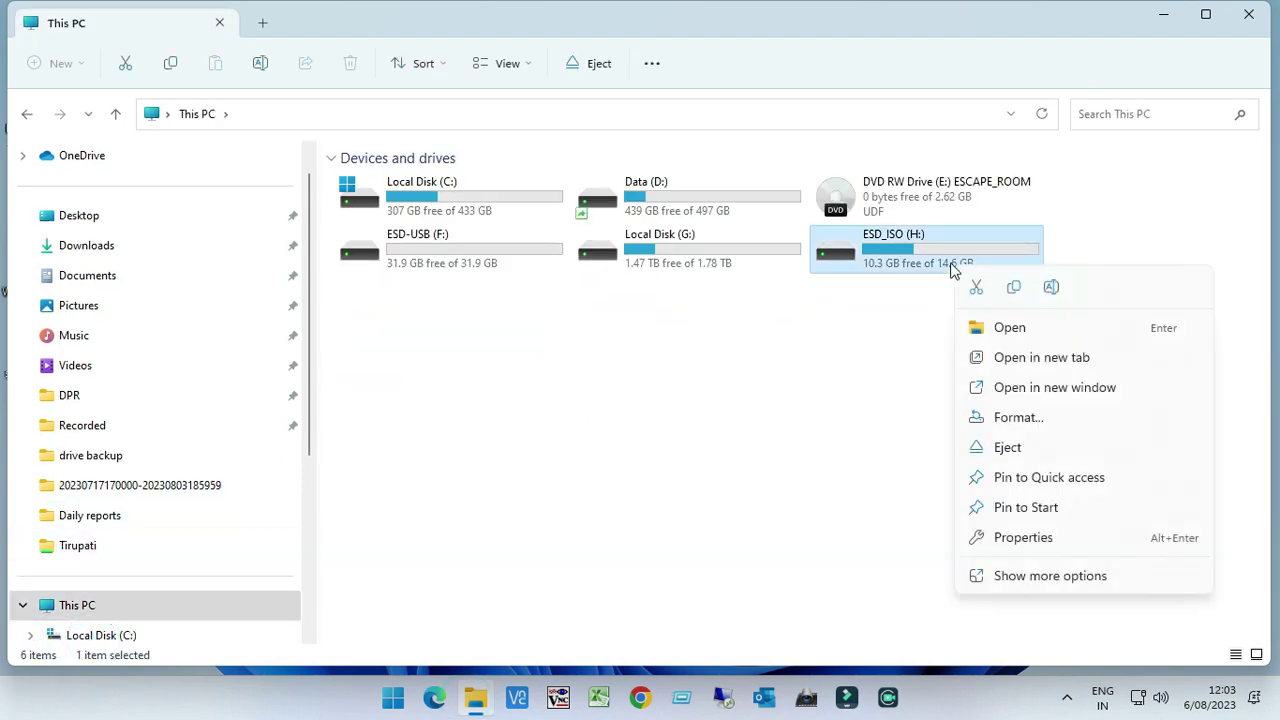
pyautogui.click(1006, 447)
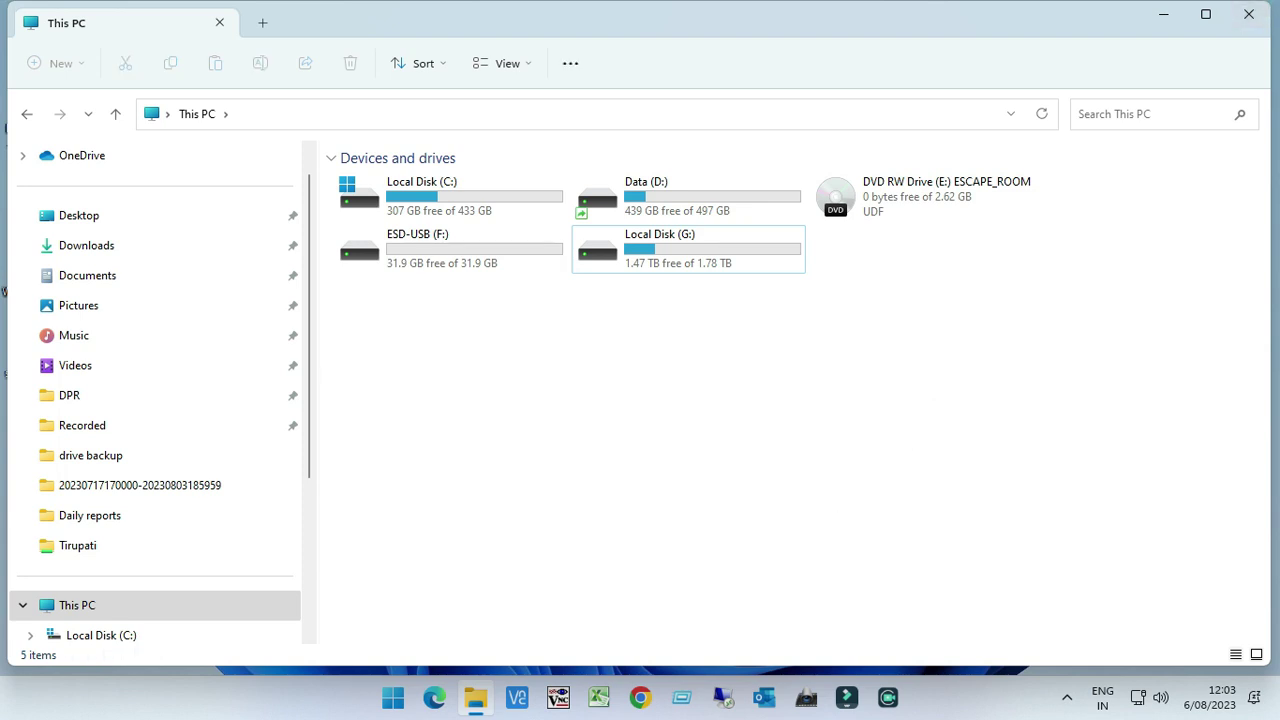
pyautogui.click(1249, 14)
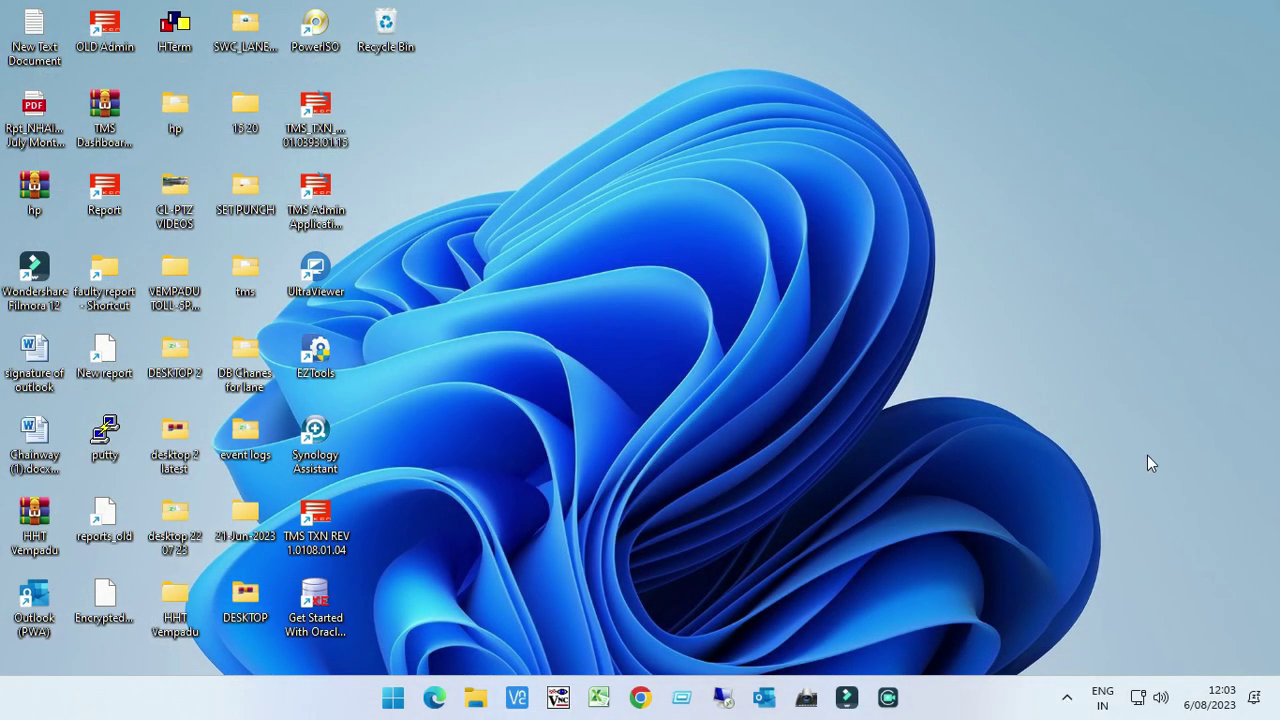